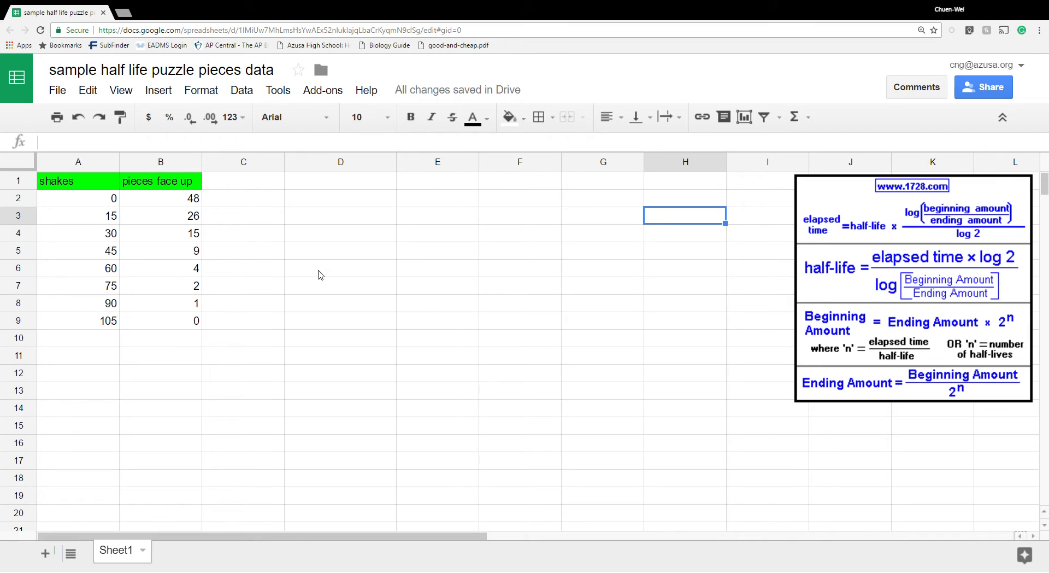
Step: Examine the shakes and pieces face up columns in A1:B9, going through each pieces face up value
{"action": "left_click_drag", "start_coordinate": [93, 183], "coordinate": [183, 318]}
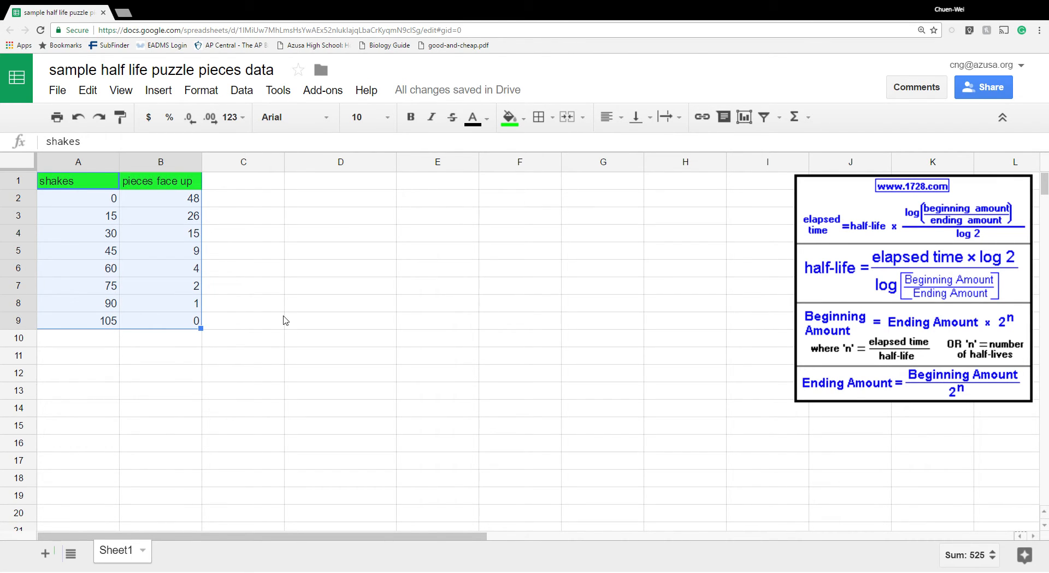
{"action": "left_click", "coordinate": [267, 228]}
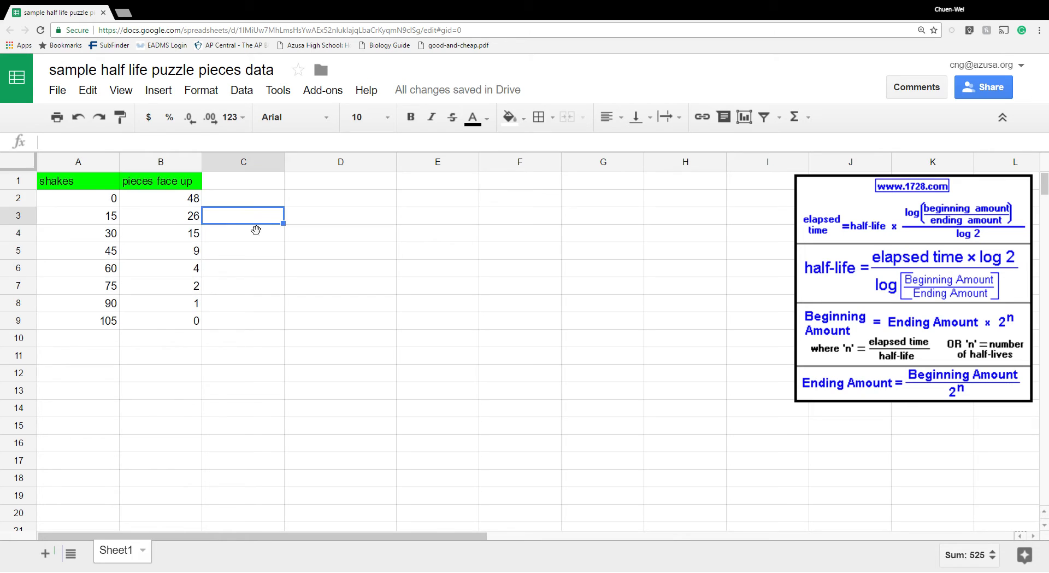
{"action": "left_click", "coordinate": [84, 183]}
{"action": "left_click_drag", "start_coordinate": [83, 183], "coordinate": [97, 323]}
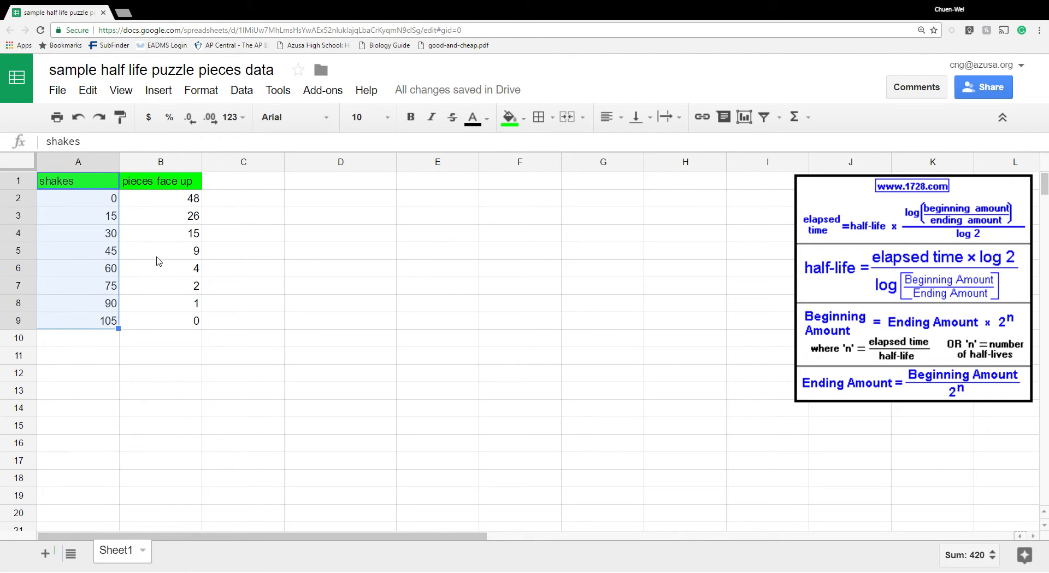
{"action": "left_click", "coordinate": [178, 183]}
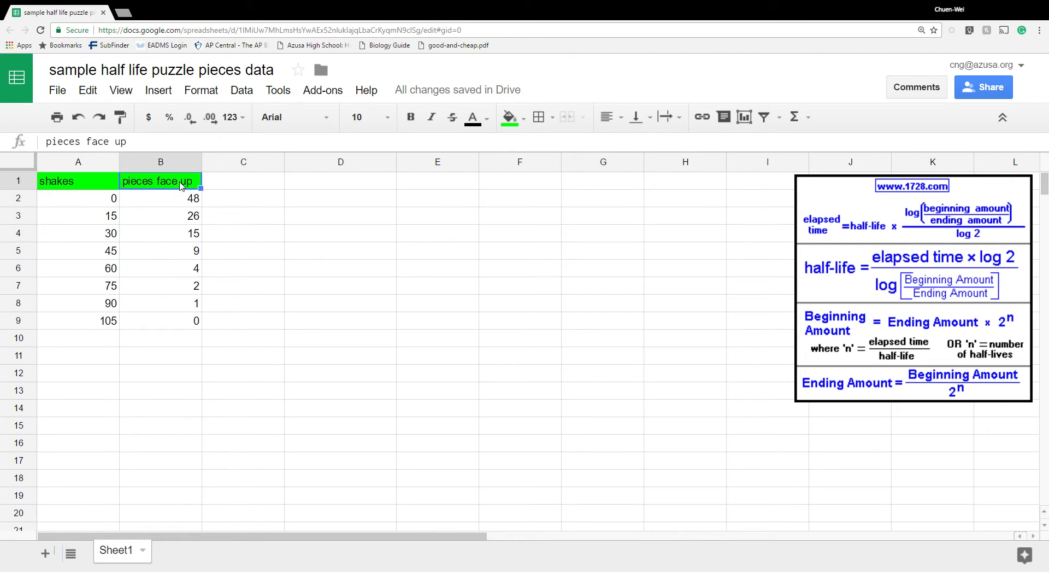
{"action": "left_click", "coordinate": [246, 198]}
{"action": "left_click_drag", "start_coordinate": [178, 185], "coordinate": [175, 324]}
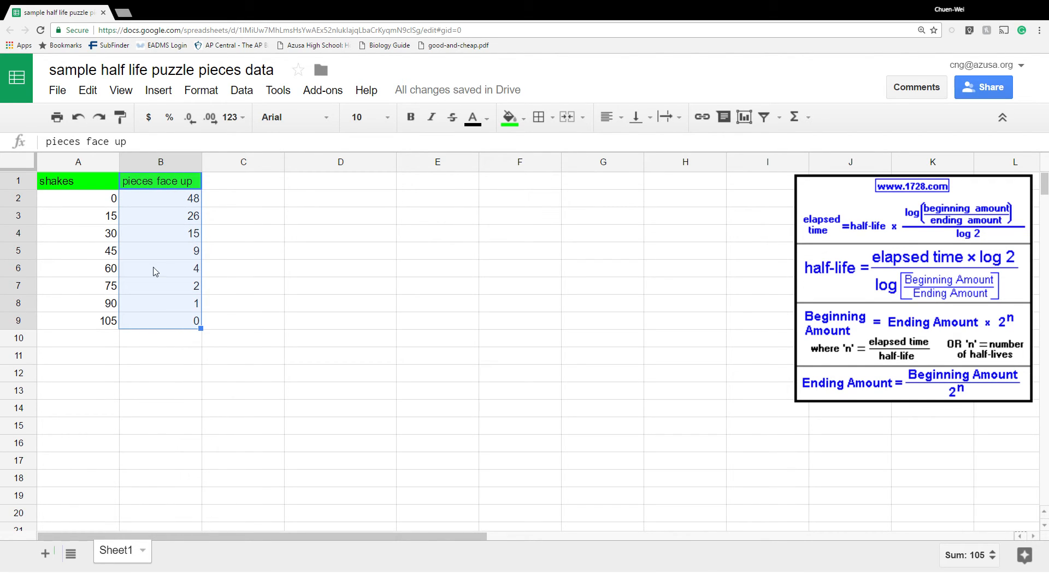
{"action": "left_click", "coordinate": [182, 200]}
{"action": "left_click", "coordinate": [189, 216]}
{"action": "left_click", "coordinate": [189, 233]}
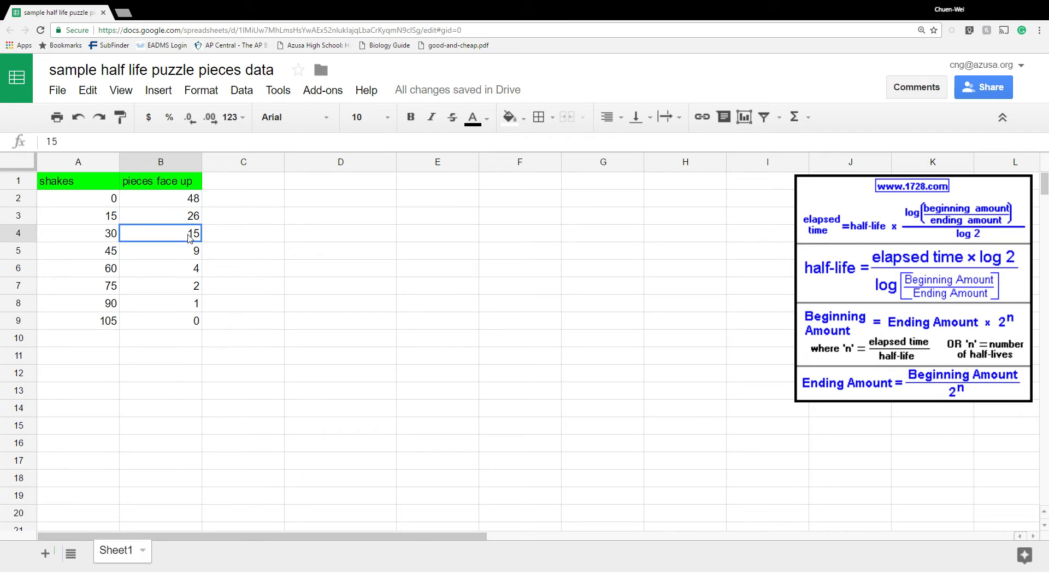
{"action": "left_click", "coordinate": [188, 252]}
{"action": "left_click", "coordinate": [190, 270]}
{"action": "left_click", "coordinate": [191, 288]}
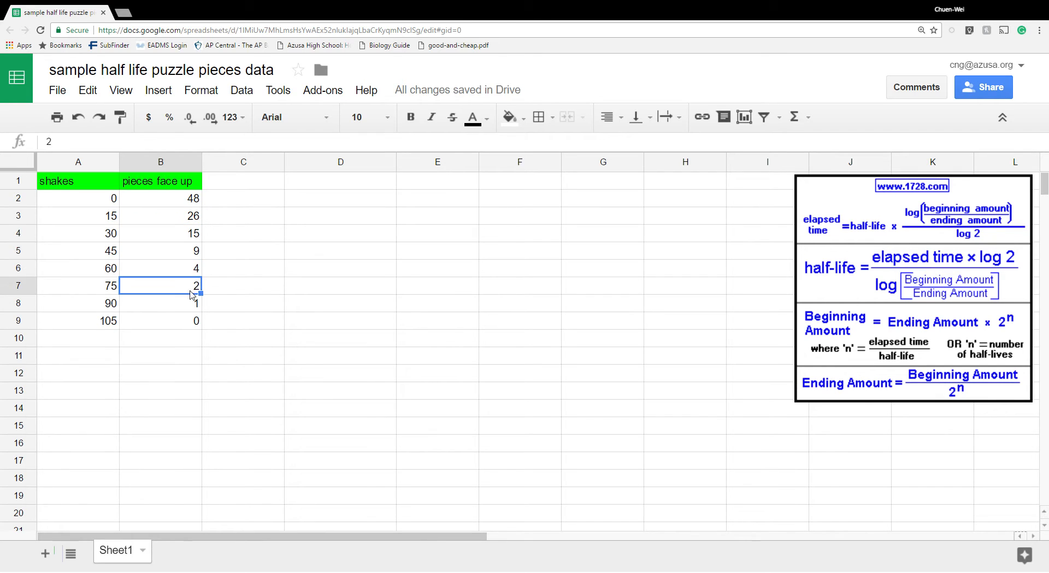
{"action": "left_click", "coordinate": [193, 306]}
{"action": "left_click", "coordinate": [193, 323]}
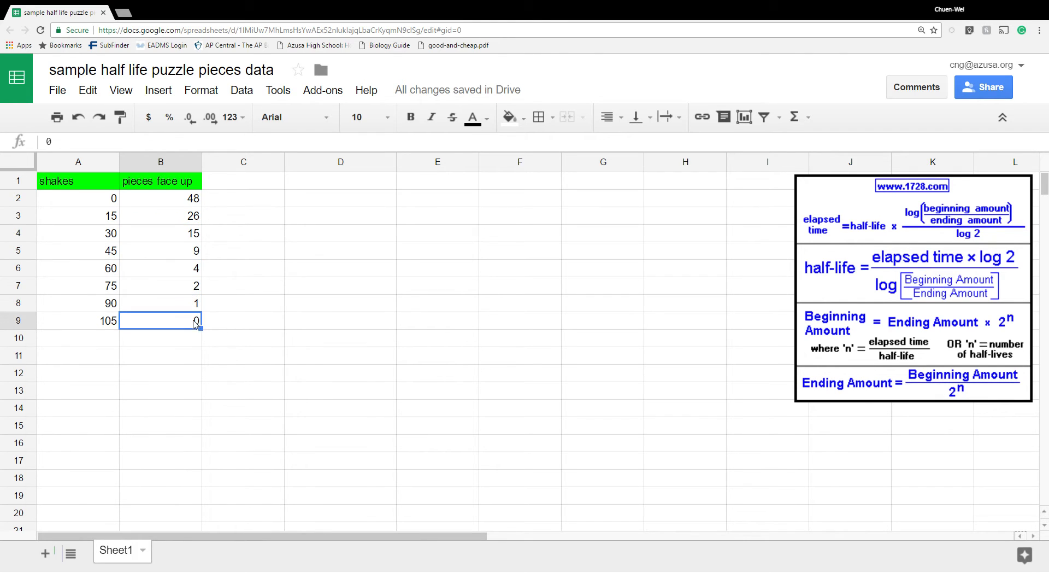
{"action": "left_click", "coordinate": [279, 275]}
Step: Insert a scatter chart of the data in A1:B9 and place it beside the data table
{"action": "left_click_drag", "start_coordinate": [66, 182], "coordinate": [185, 323]}
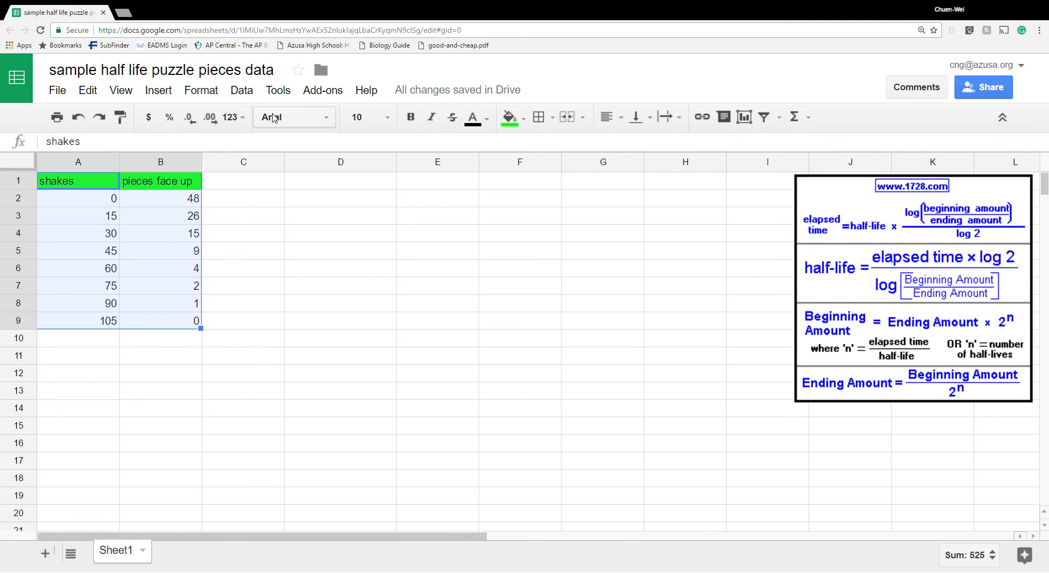
{"action": "left_click", "coordinate": [159, 90]}
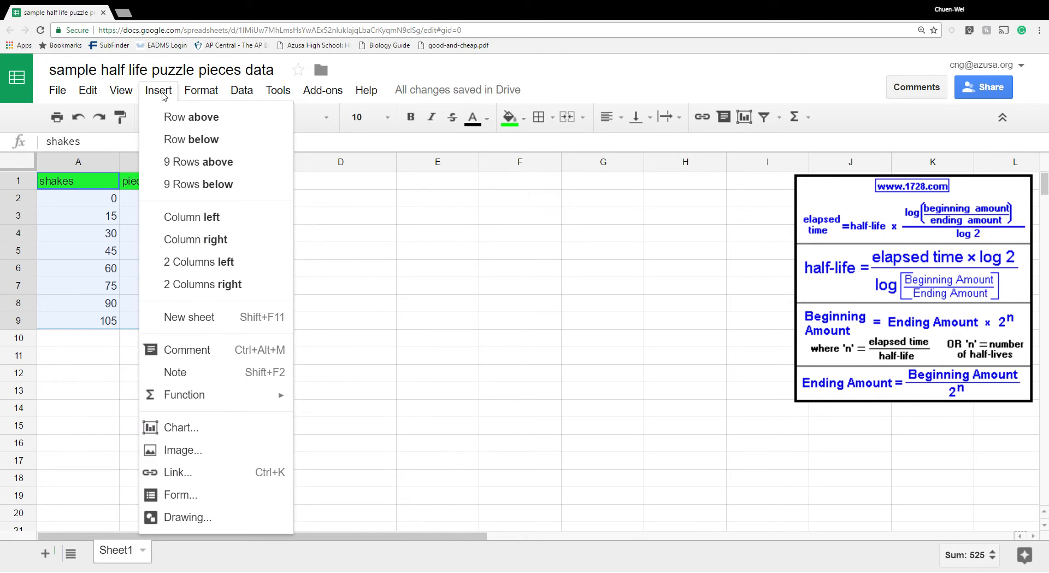
{"action": "left_click", "coordinate": [177, 428]}
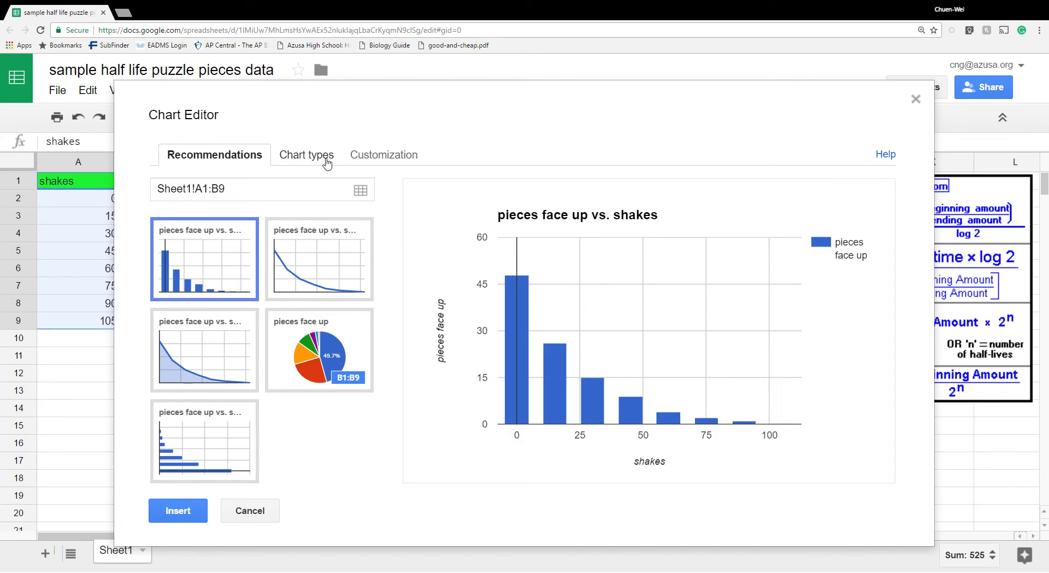
{"action": "left_click", "coordinate": [326, 158]}
{"action": "scroll", "coordinate": [300, 331], "scroll_direction": "down", "scroll_amount": 5}
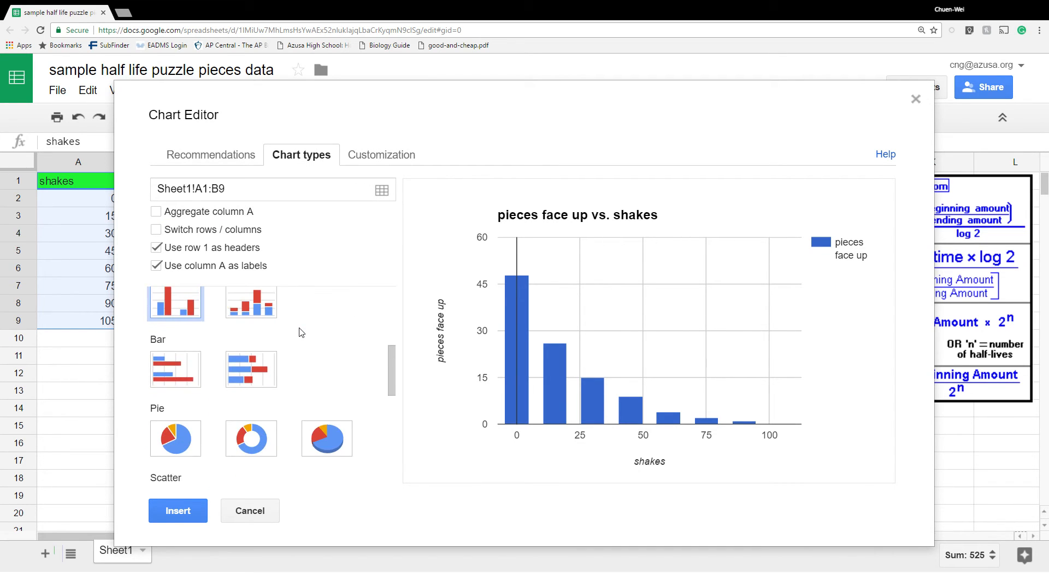
{"action": "scroll", "coordinate": [300, 330], "scroll_direction": "down", "scroll_amount": 2}
{"action": "left_click", "coordinate": [184, 403]}
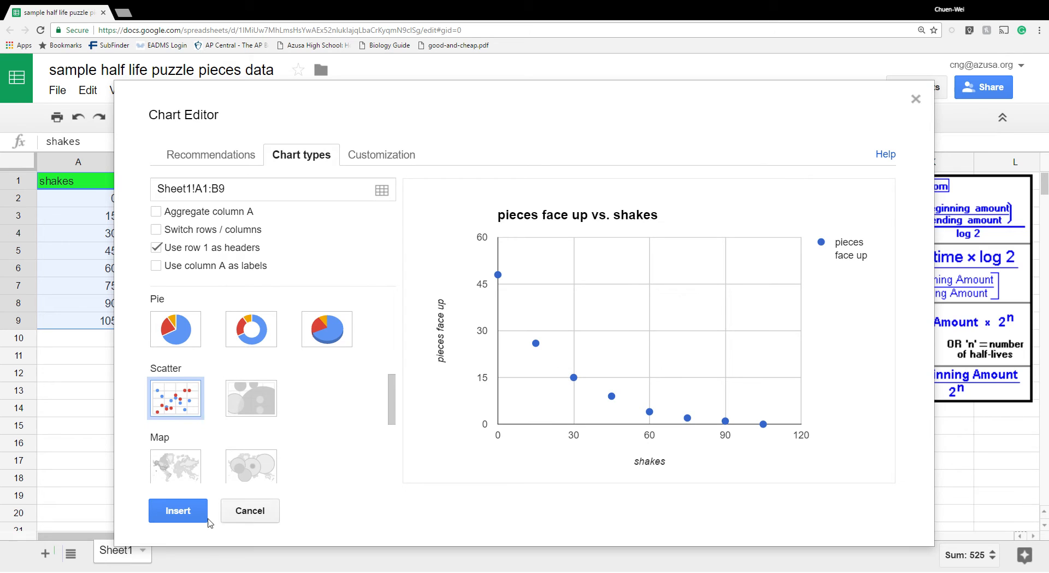
{"action": "left_click", "coordinate": [186, 511]}
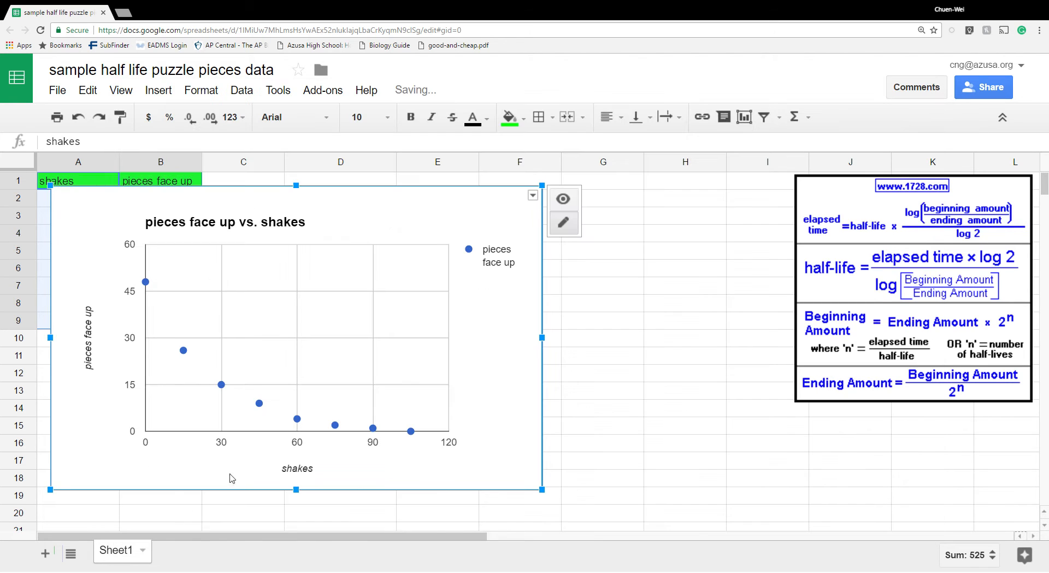
{"action": "left_click_drag", "start_coordinate": [558, 231], "coordinate": [624, 218]}
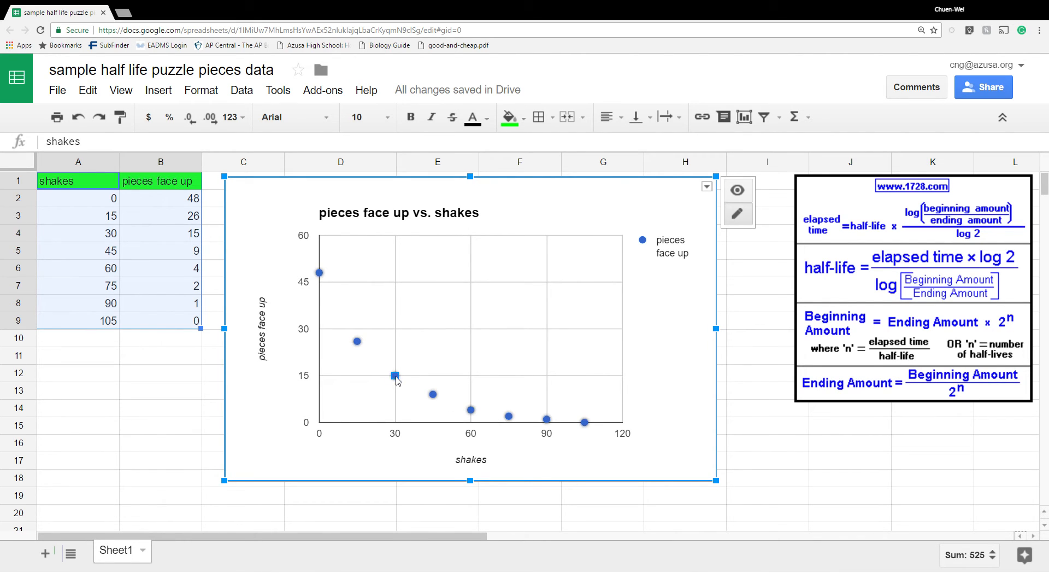
Step: Add an exponential trendline to the pieces face up data series in the scatter chart
{"action": "left_click", "coordinate": [396, 376]}
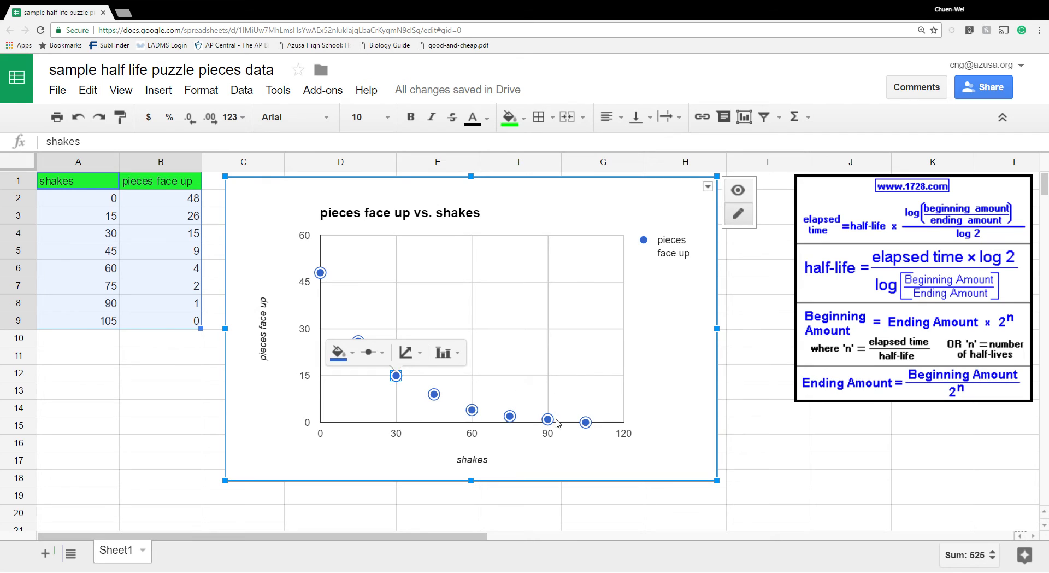
{"action": "left_click", "coordinate": [421, 355]}
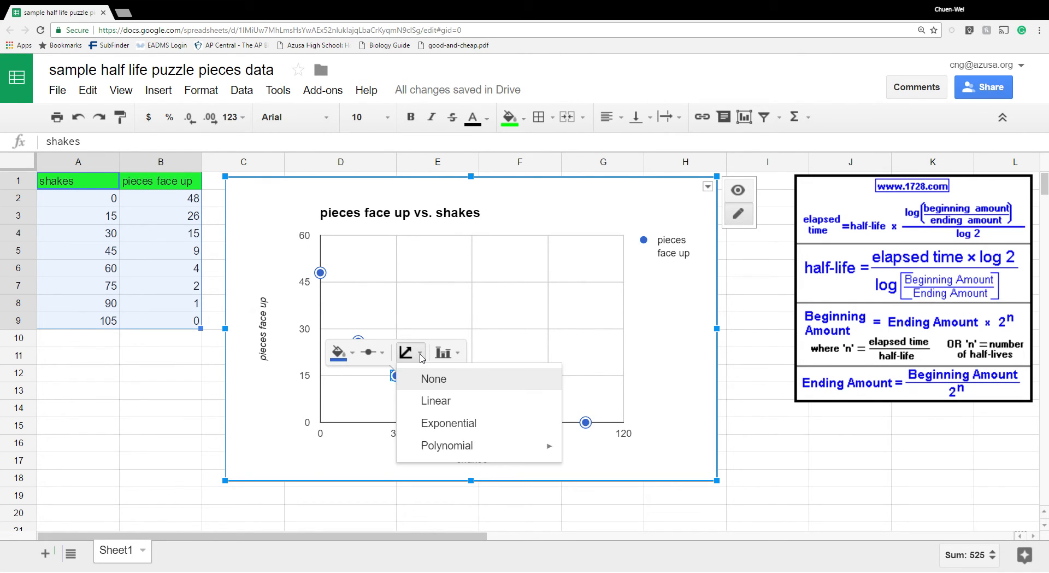
{"action": "left_click", "coordinate": [472, 426]}
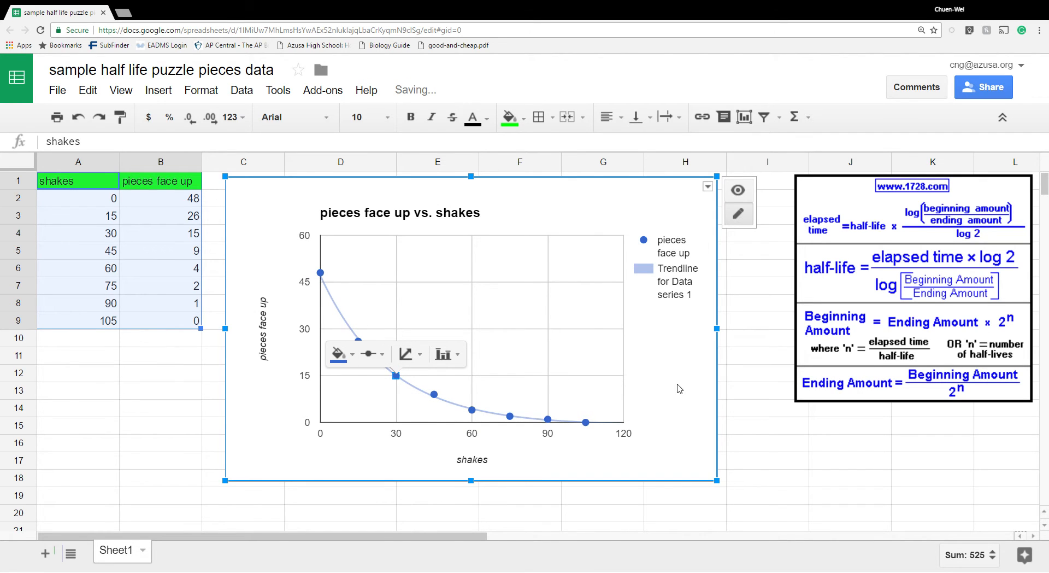
{"action": "left_click", "coordinate": [541, 386]}
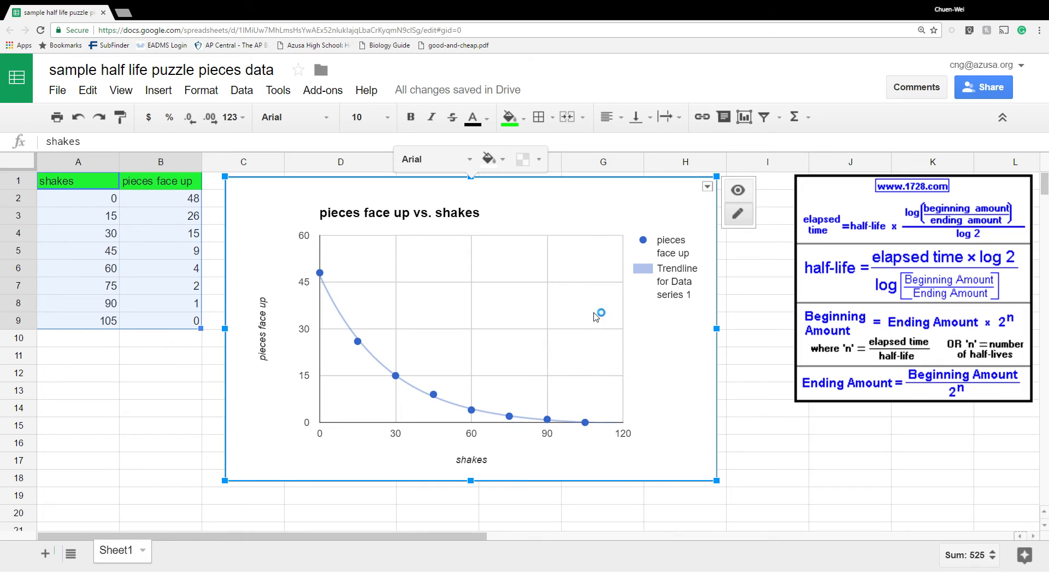
Step: Return the scatter chart to the new chart styles
{"action": "left_click", "coordinate": [707, 186]}
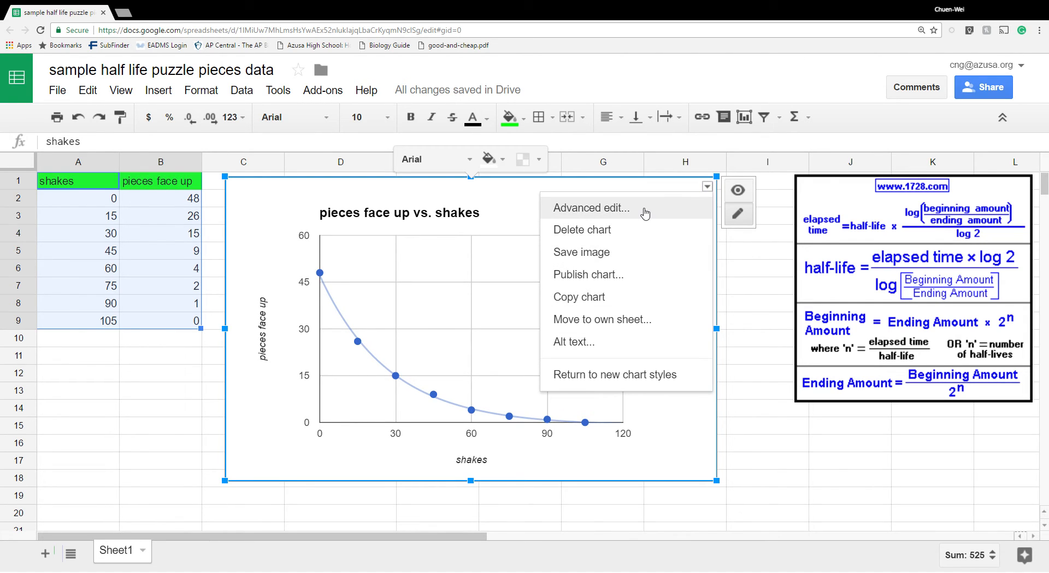
{"action": "left_click", "coordinate": [664, 375]}
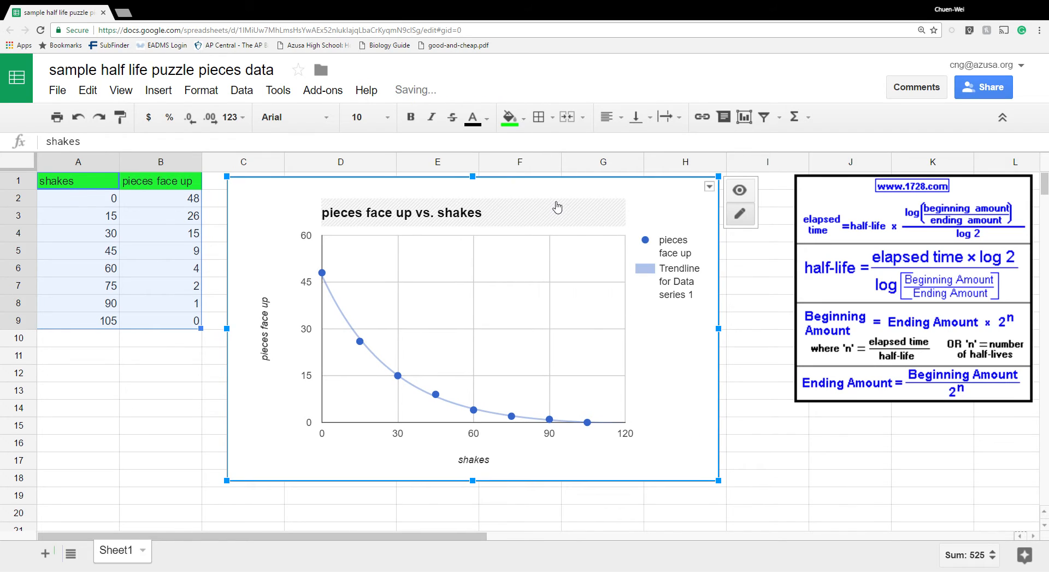
{"action": "right_click", "coordinate": [553, 206]}
{"action": "left_click", "coordinate": [685, 200]}
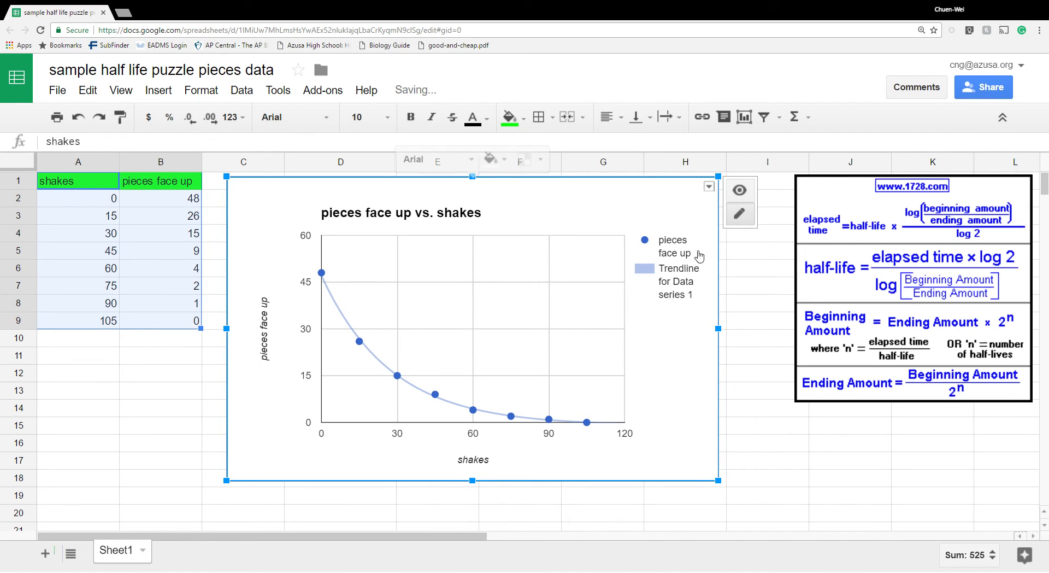
Step: Show the R² value for the exponential trendline through the chart's advanced edit options and update the chart
{"action": "right_click", "coordinate": [676, 362]}
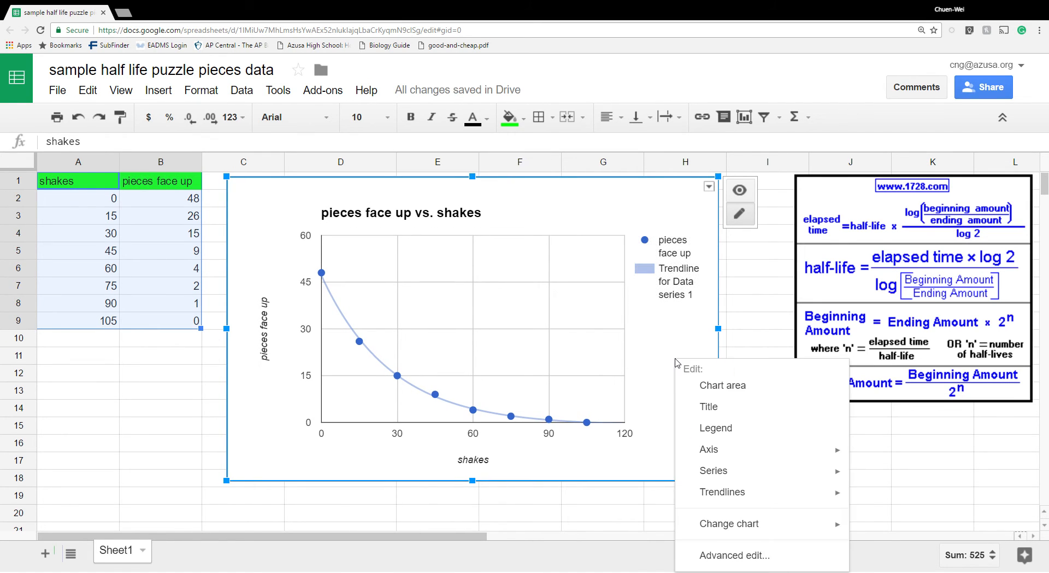
{"action": "left_click", "coordinate": [744, 562]}
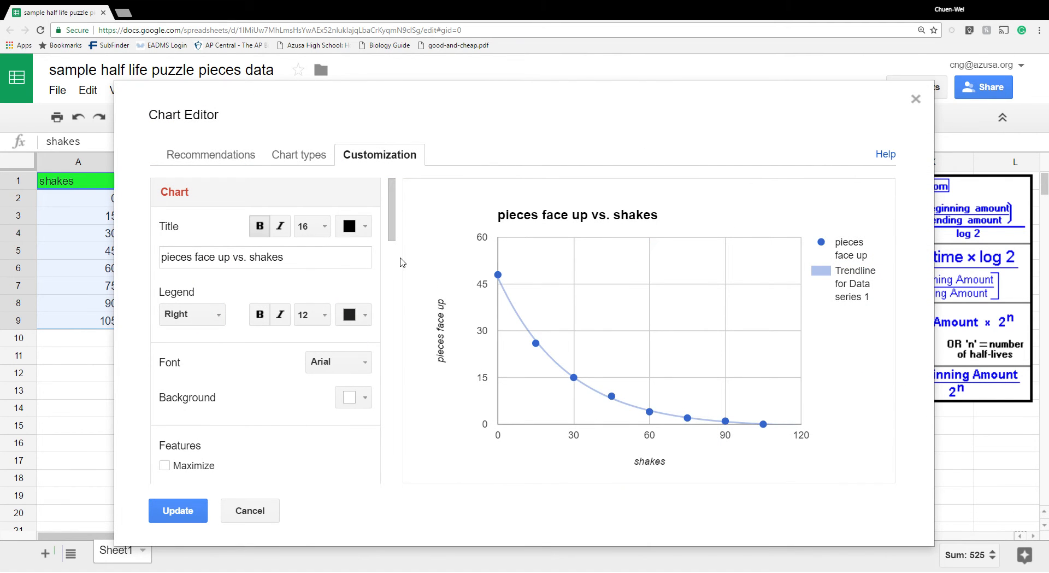
{"action": "mouse_move", "coordinate": [510, 291]}
{"action": "scroll", "coordinate": [315, 293], "scroll_direction": "down", "scroll_amount": 10}
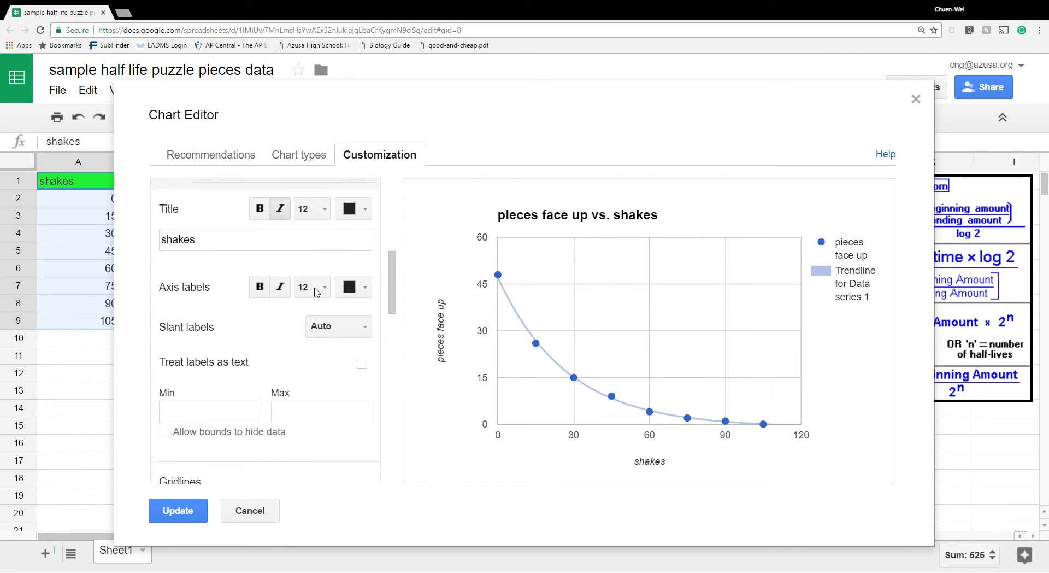
{"action": "scroll", "coordinate": [316, 284], "scroll_direction": "up", "scroll_amount": 4}
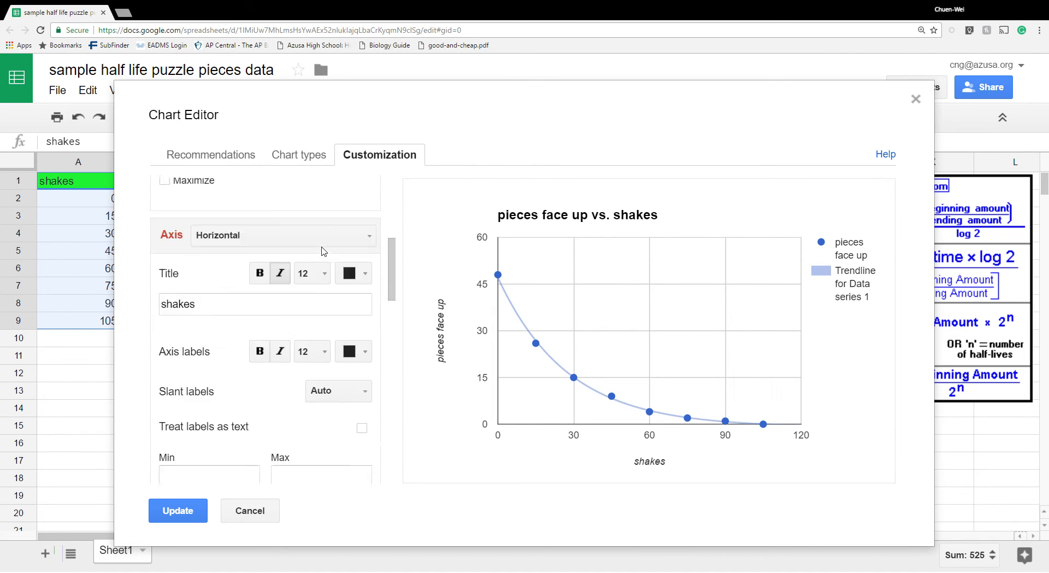
{"action": "scroll", "coordinate": [320, 268], "scroll_direction": "down", "scroll_amount": 9}
{"action": "scroll", "coordinate": [323, 252], "scroll_direction": "down", "scroll_amount": 7}
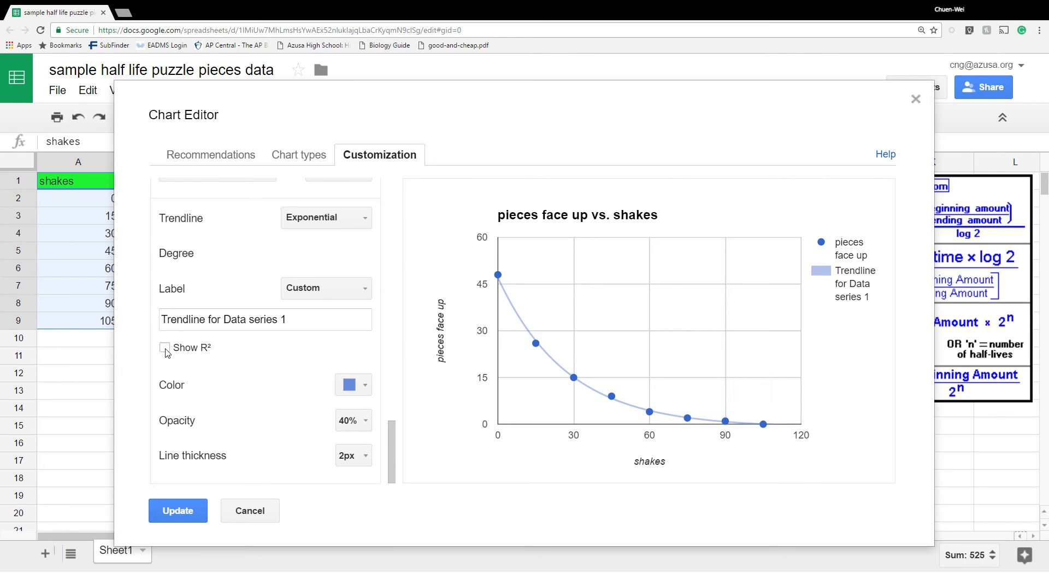
{"action": "left_click", "coordinate": [165, 348]}
{"action": "mouse_move", "coordinate": [539, 348]}
{"action": "left_click", "coordinate": [192, 512]}
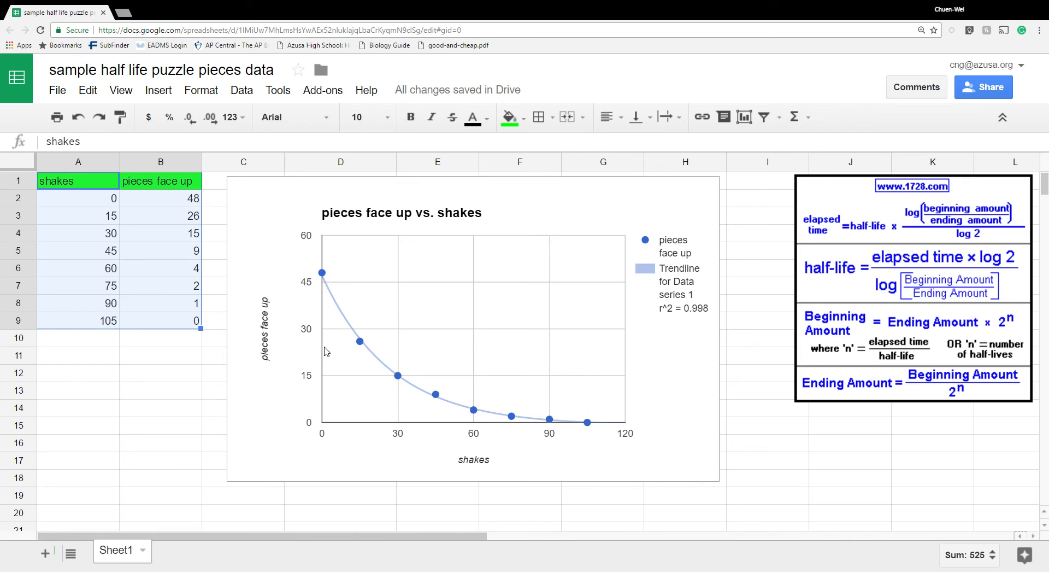
Step: Set the gridline count to 10 for both the left vertical axis and the horizontal axis of the chart
{"action": "left_click", "coordinate": [514, 276]}
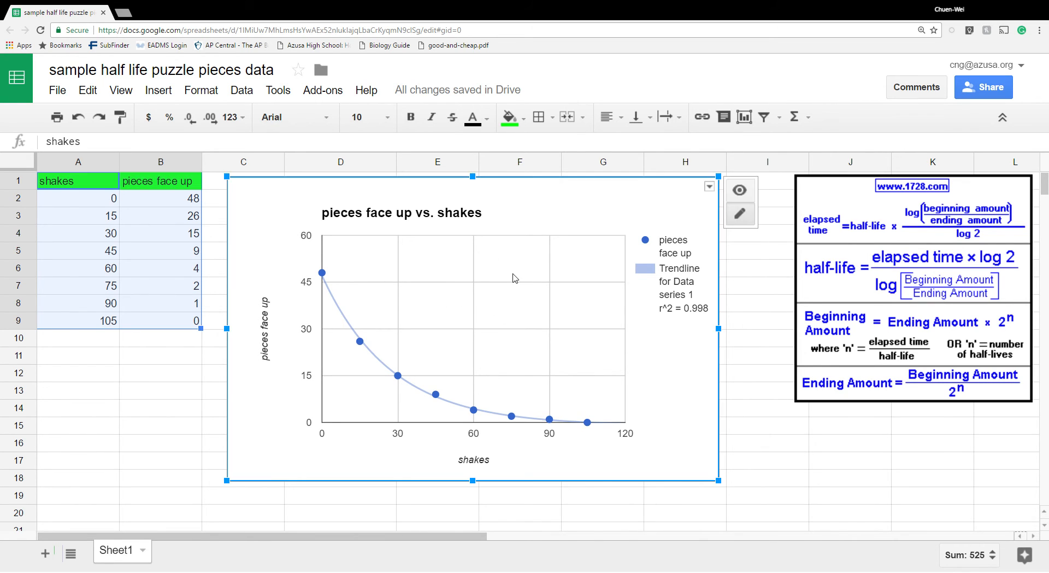
{"action": "left_click", "coordinate": [520, 275]}
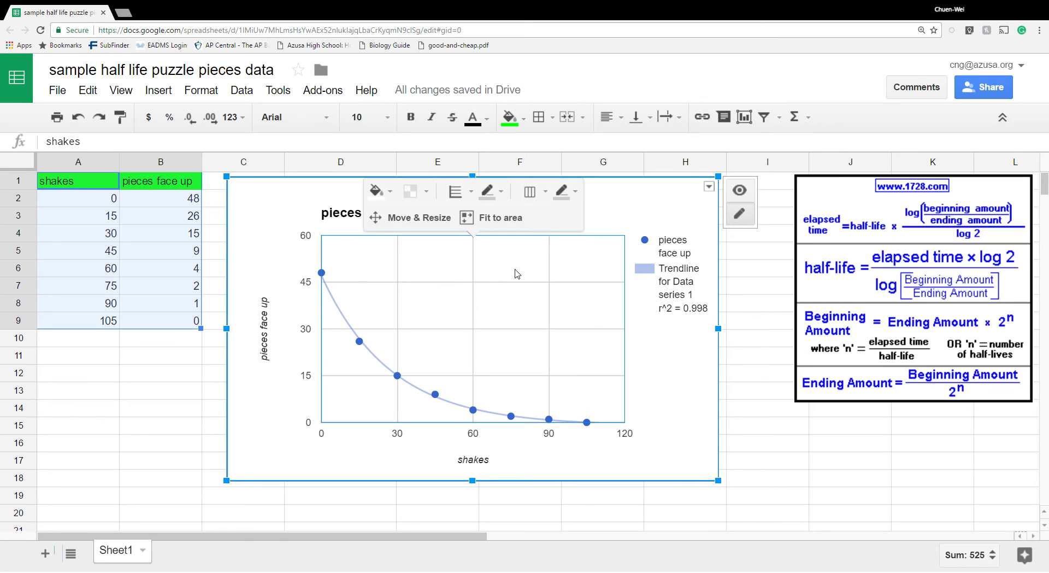
{"action": "left_click", "coordinate": [470, 198]}
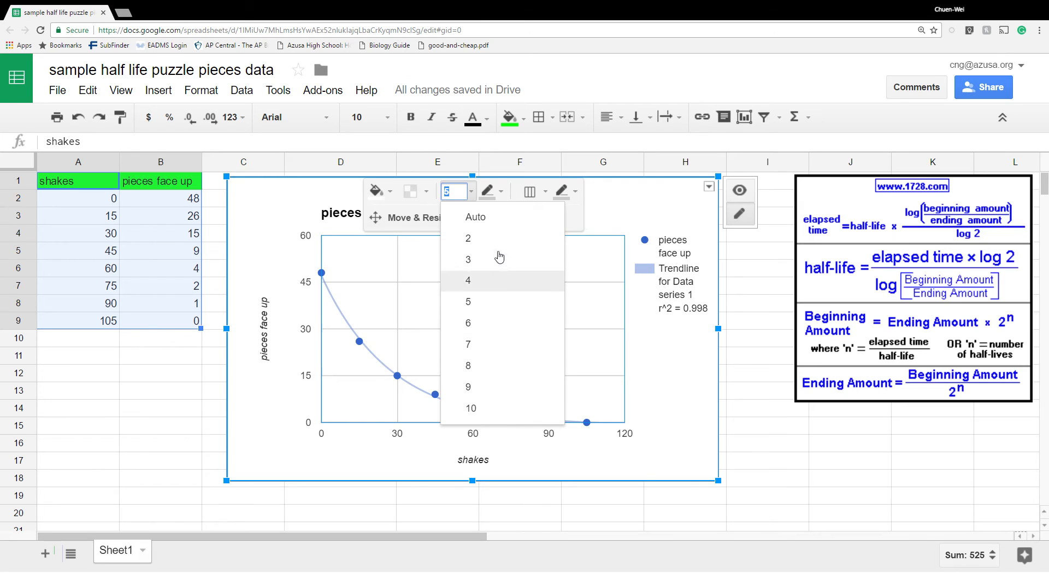
{"action": "left_click", "coordinate": [494, 217]}
{"action": "left_click", "coordinate": [470, 191]}
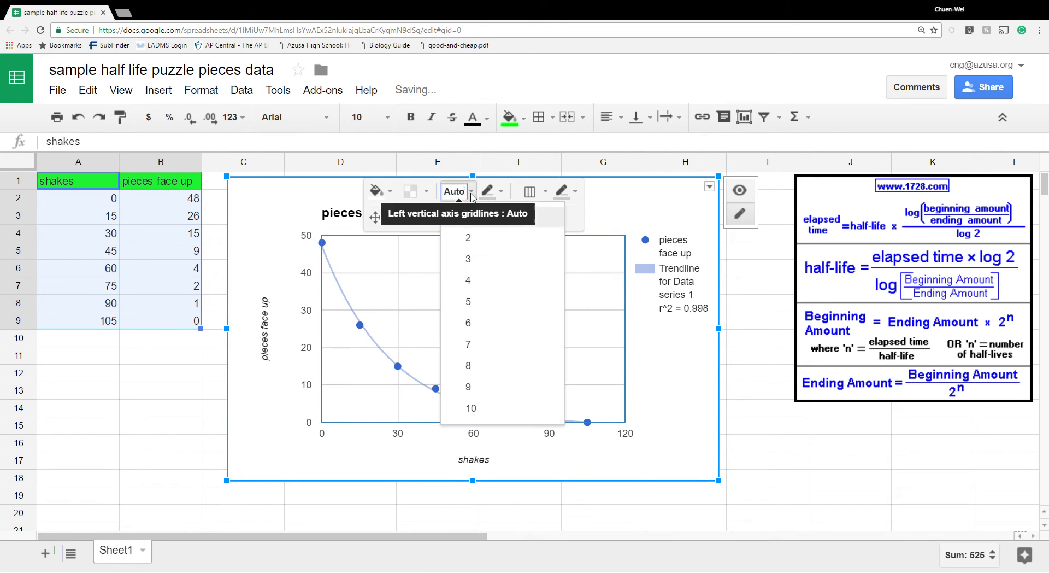
{"action": "left_click", "coordinate": [493, 411]}
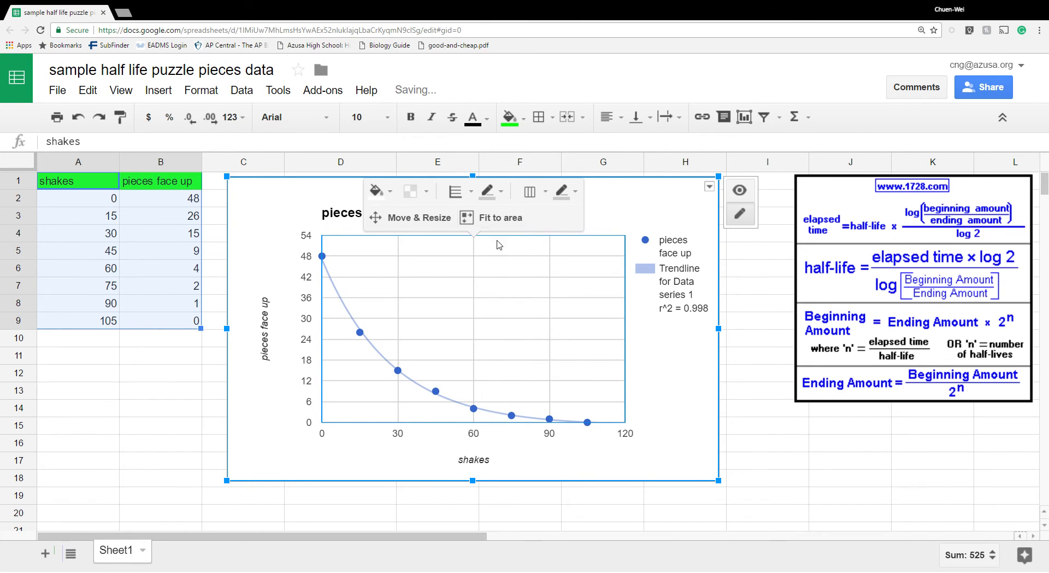
{"action": "left_click", "coordinate": [544, 196]}
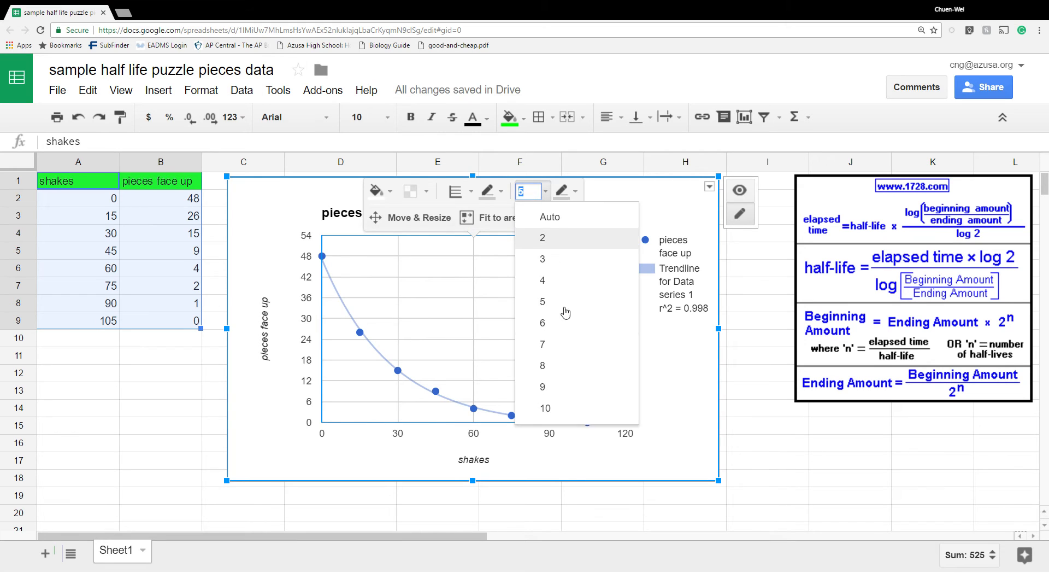
{"action": "left_click", "coordinate": [572, 410]}
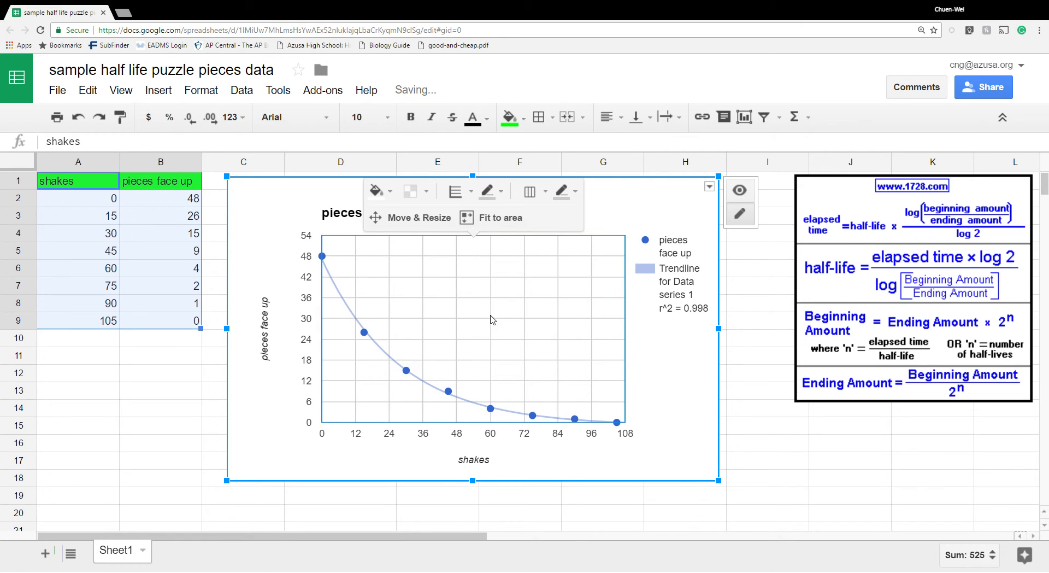
Step: Enter the note "half life is around 18 shakes" in cell A11 below the data table
{"action": "left_click", "coordinate": [680, 382]}
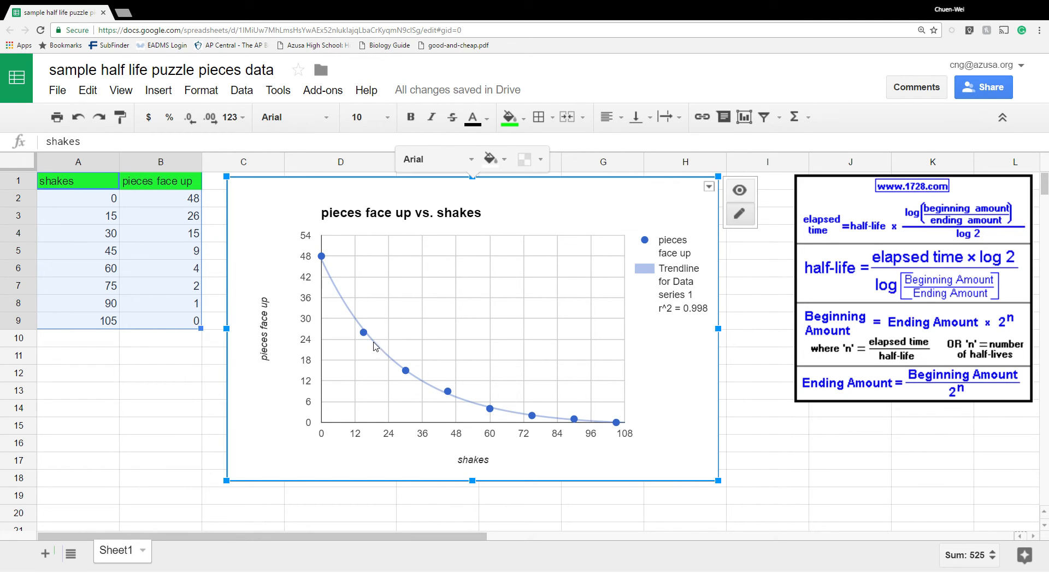
{"action": "left_click", "coordinate": [82, 358]}
{"action": "type", "text": "hlaf"}
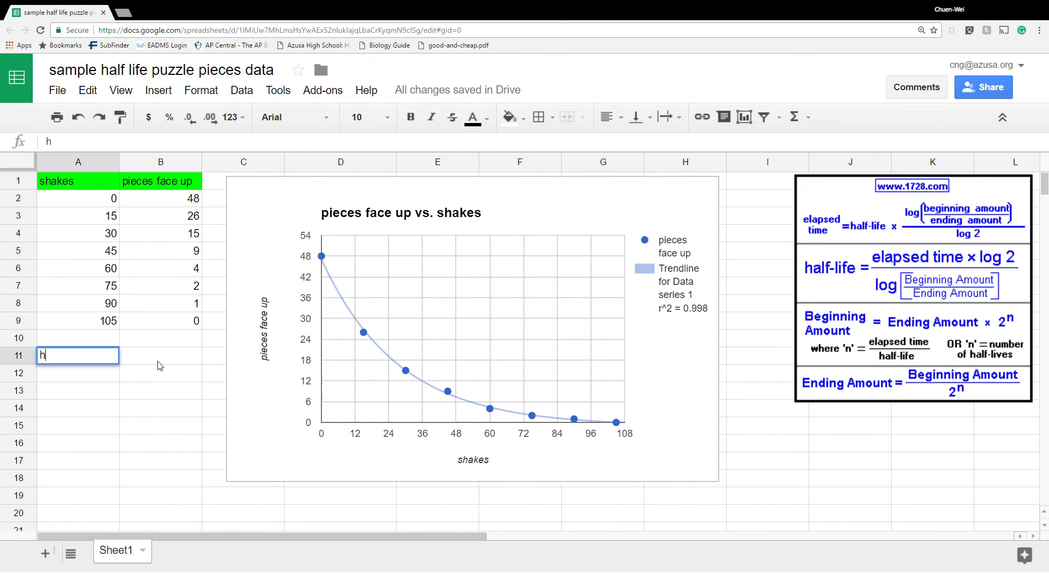
{"action": "key", "text": "BackSpace"}
{"action": "key", "text": "BackSpace"}
{"action": "key", "text": "BackSpace"}
{"action": "type", "text": "alf life is arou"}
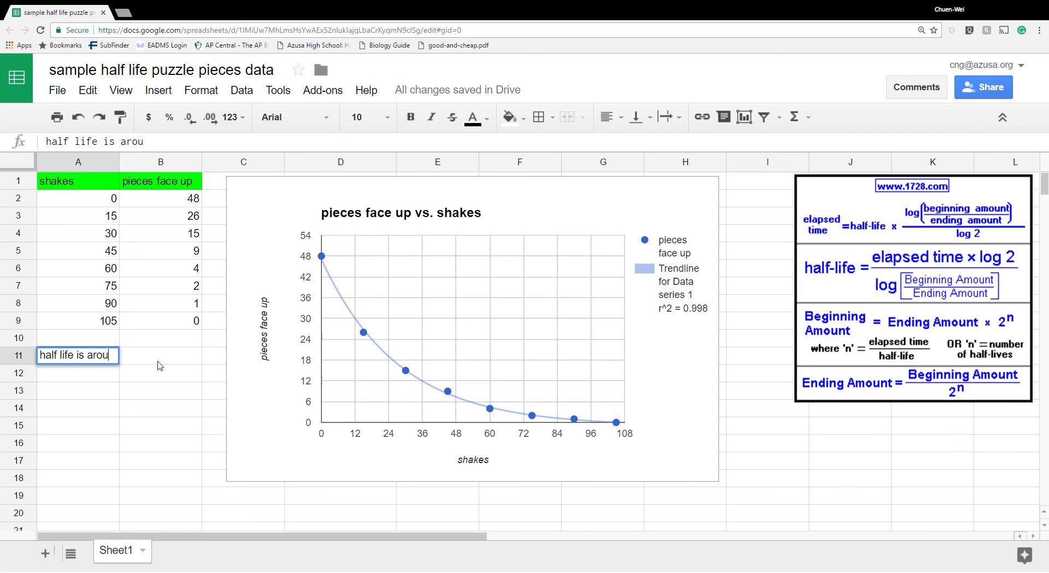
{"action": "type", "text": "nd 18 "}
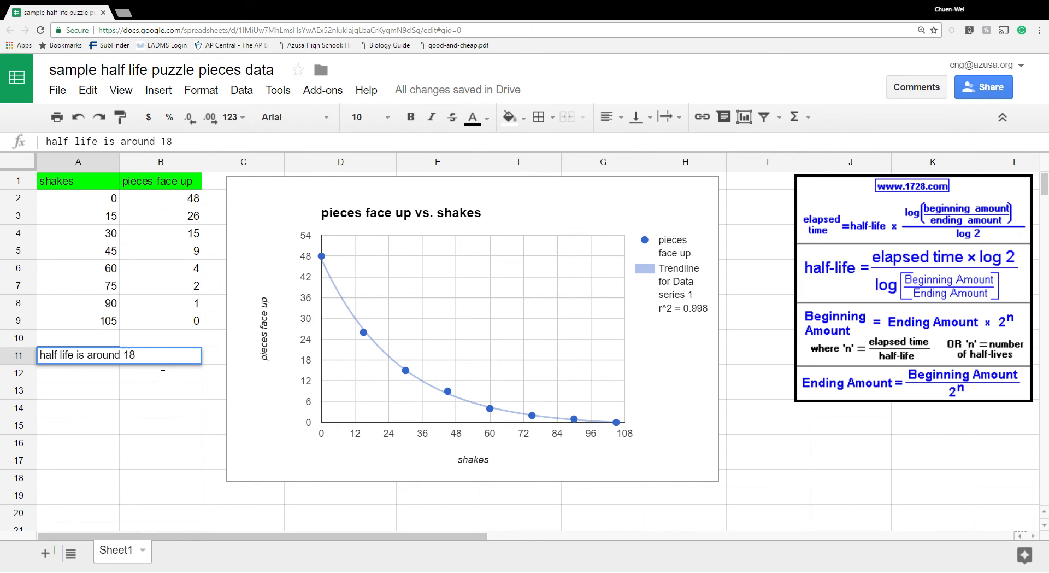
{"action": "type", "text": "shakes"}
{"action": "key", "text": "Return"}
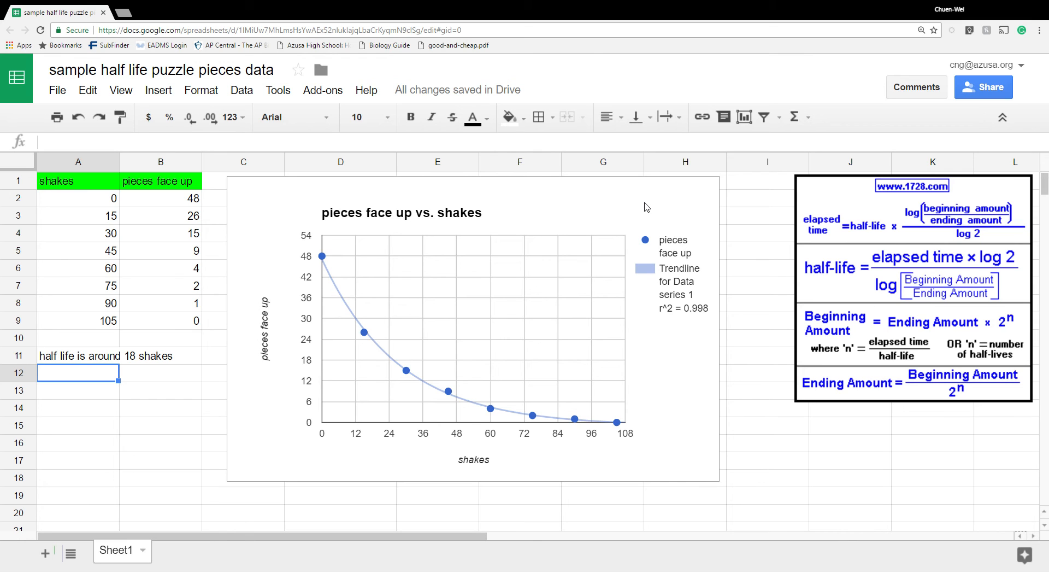
Step: Move the scatter chart below the half-life note so its upper-left corner sits at cell A12
{"action": "left_click", "coordinate": [644, 239]}
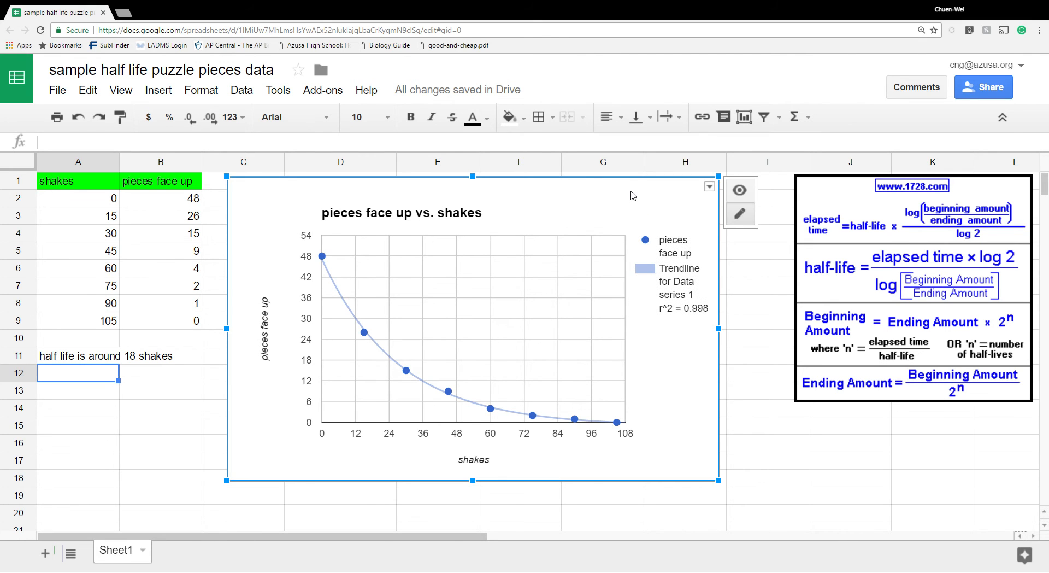
{"action": "mouse_move", "coordinate": [632, 207]}
{"action": "left_mouse_down"}
{"action": "mouse_move", "coordinate": [615, 240]}
{"action": "mouse_move", "coordinate": [453, 392]}
{"action": "mouse_move", "coordinate": [470, 449]}
{"action": "mouse_move", "coordinate": [456, 407]}
{"action": "mouse_move", "coordinate": [465, 395]}
{"action": "mouse_move", "coordinate": [434, 350]}
{"action": "mouse_move", "coordinate": [432, 404]}
{"action": "mouse_move", "coordinate": [432, 396]}
{"action": "left_mouse_up"}
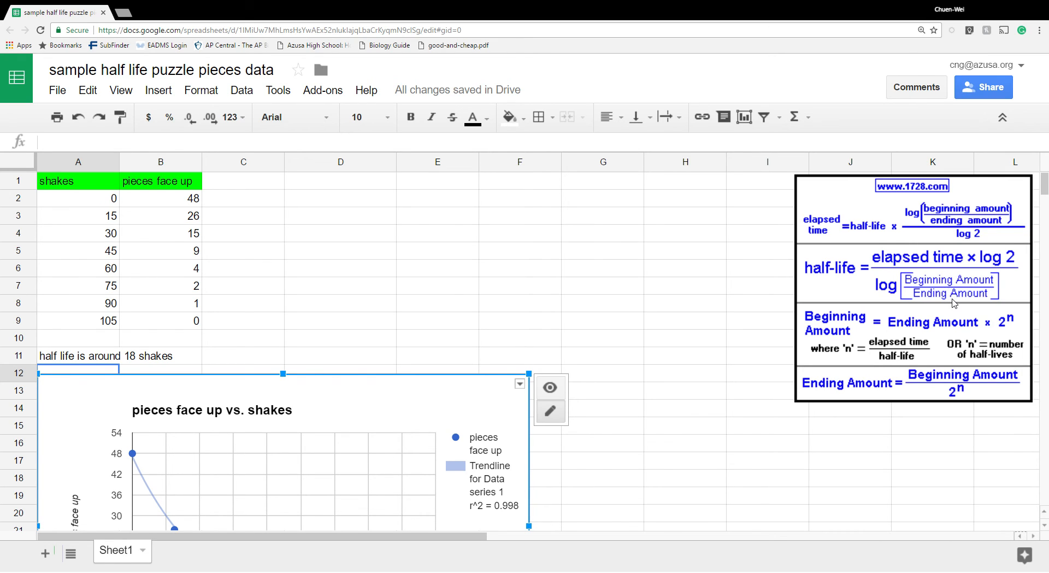
Step: Enter the labels "elapsed time", "beginning amount" and "ending amount" in cells D2 to D4
{"action": "left_click", "coordinate": [311, 205]}
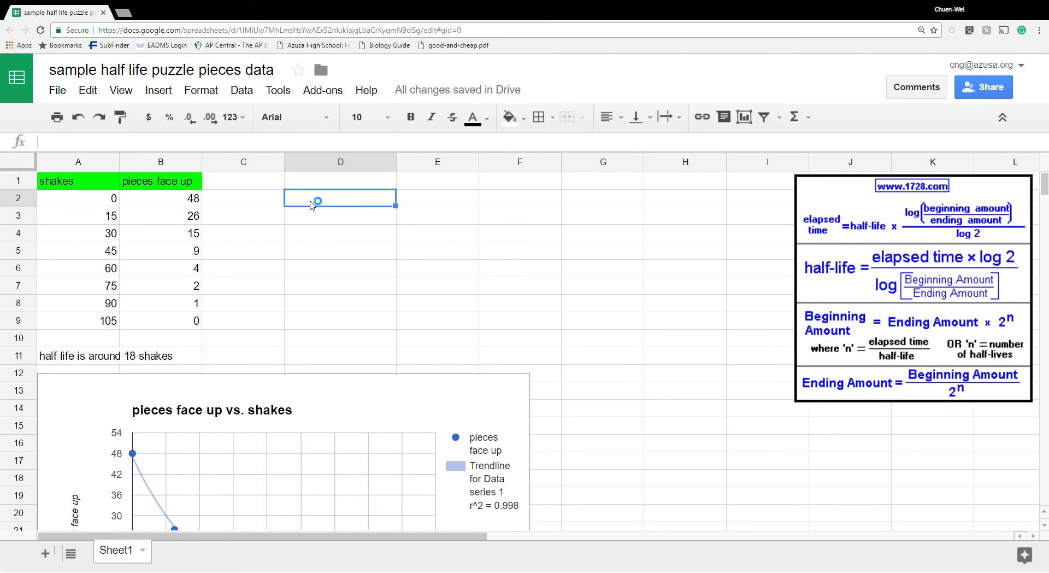
{"action": "type", "text": "elapsed"}
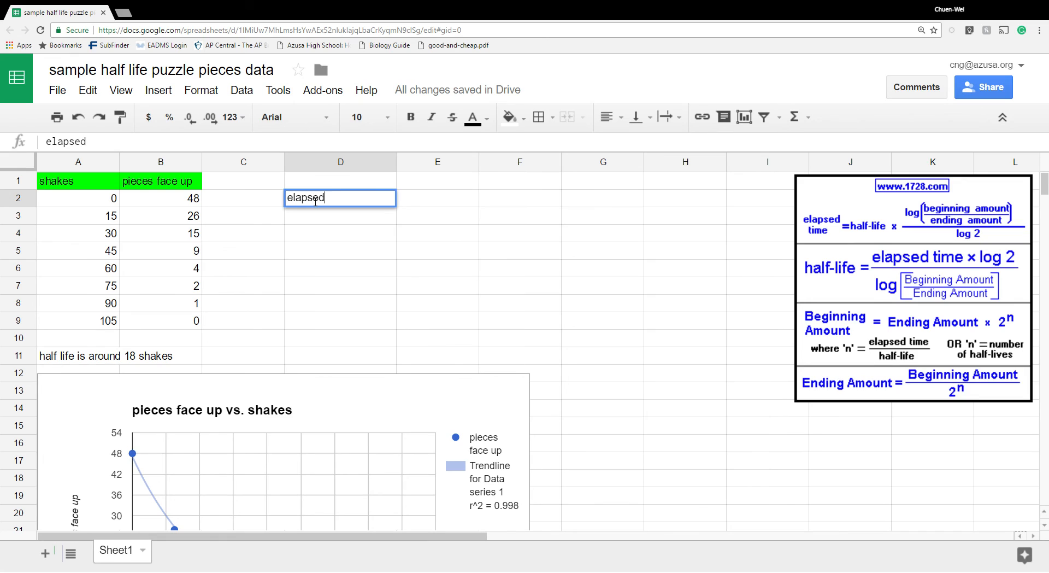
{"action": "key", "text": "Return"}
{"action": "left_click", "coordinate": [316, 203]}
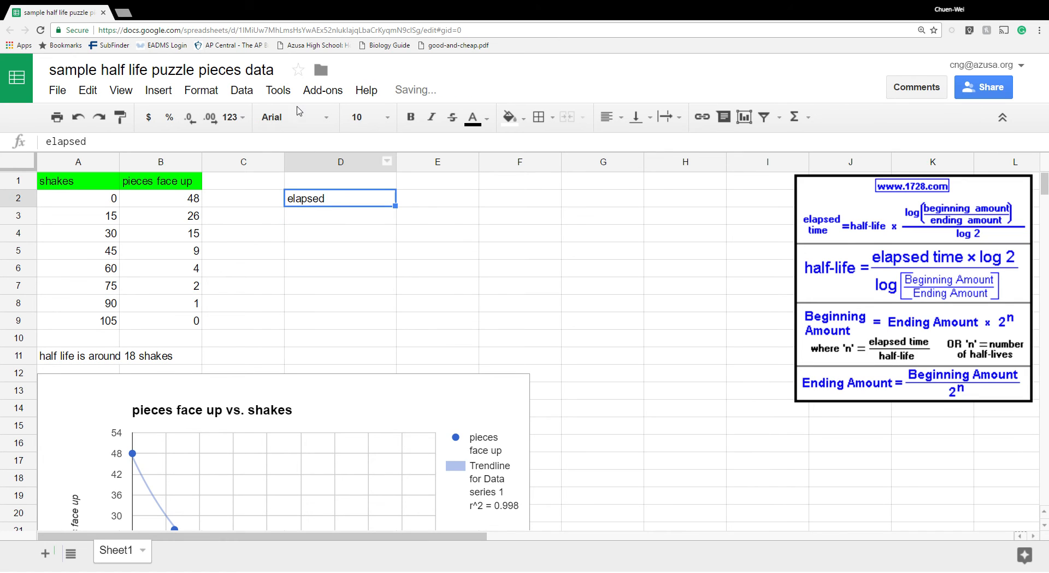
{"action": "key", "text": "Return"}
{"action": "type", "text": "time"}
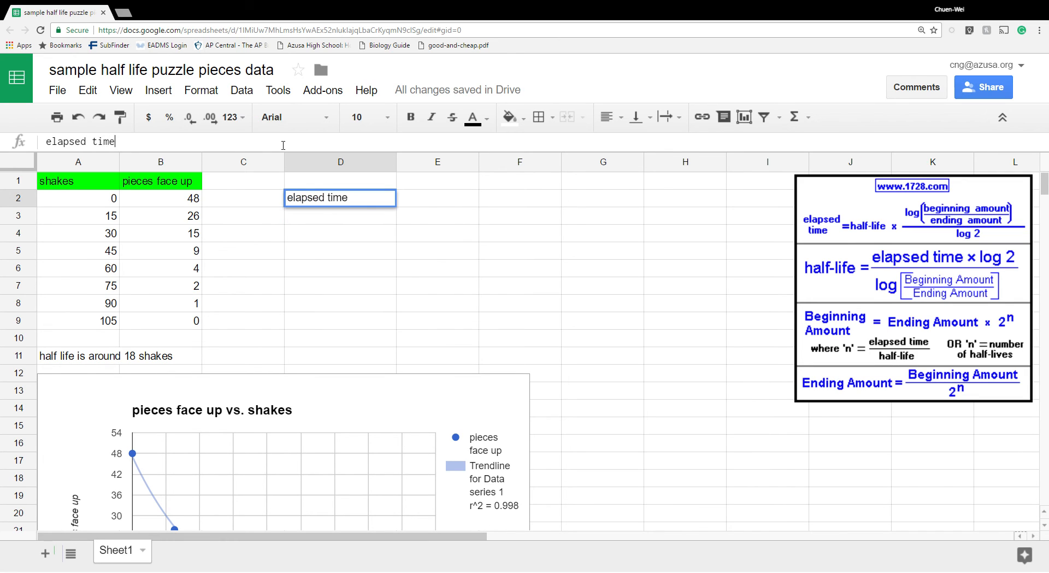
{"action": "key", "text": "Return"}
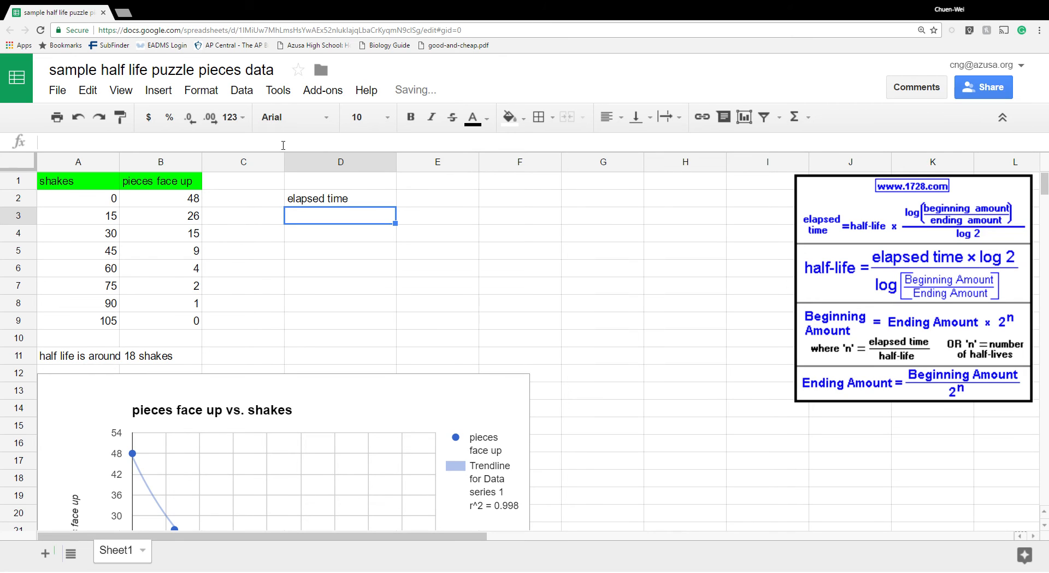
{"action": "type", "text": "beginni"}
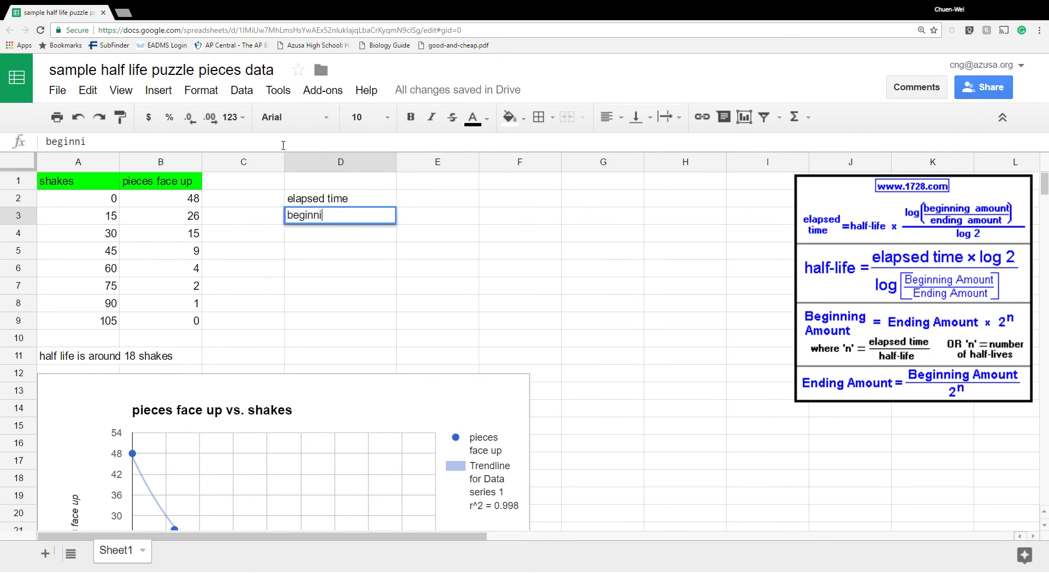
{"action": "type", "text": "ng amount"}
{"action": "key", "text": "Return"}
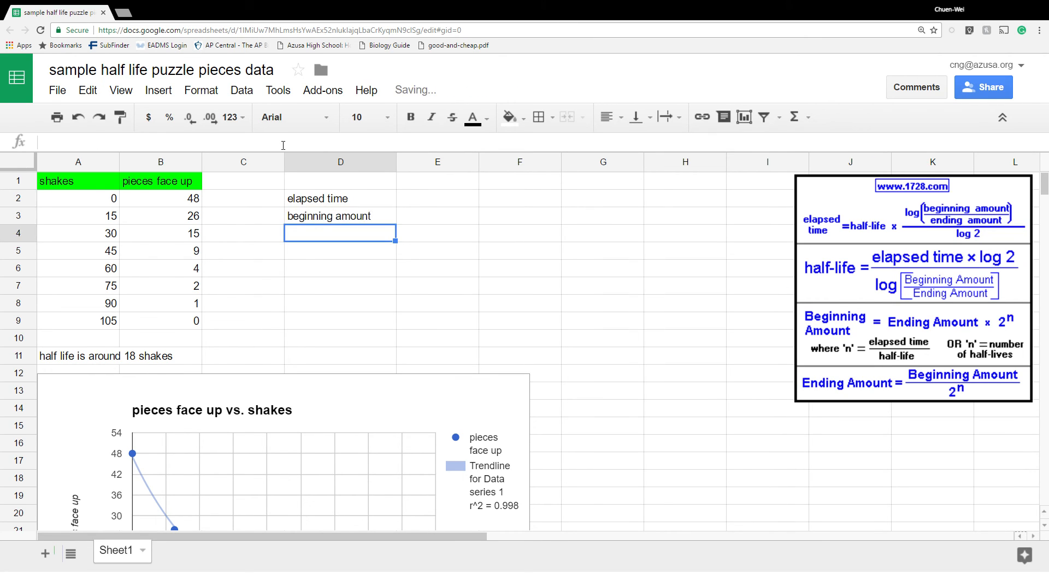
{"action": "type", "text": "end"}
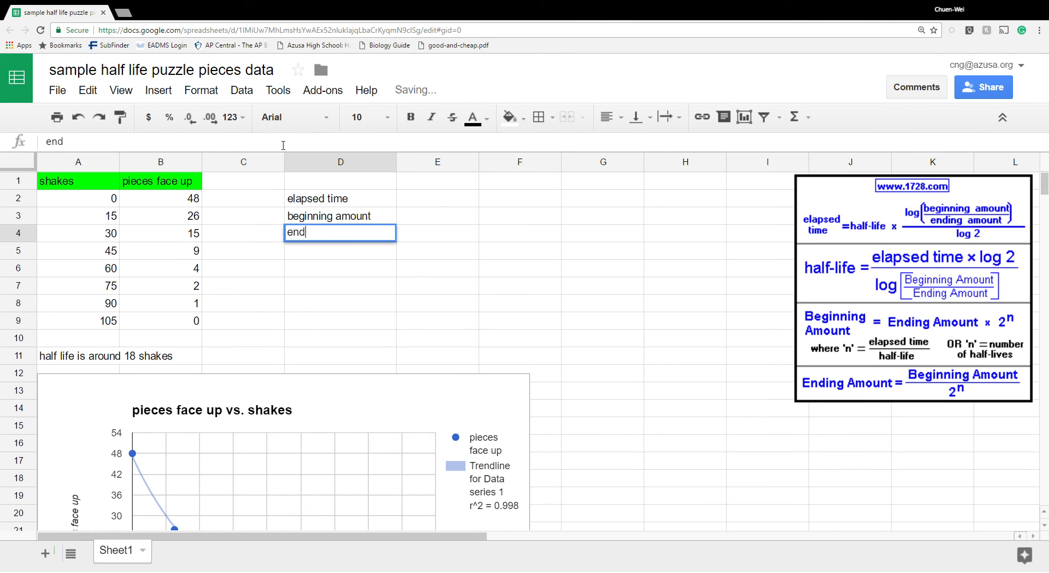
{"action": "type", "text": "ing amount"}
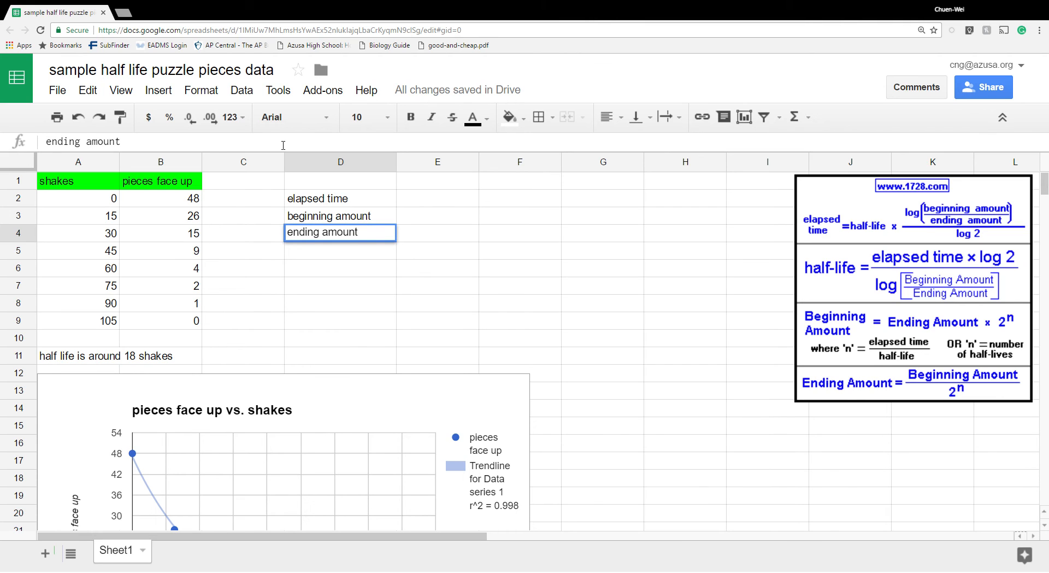
Step: Enter the variable symbols t, N0 and Nt in cells E2 to E4 beside their labels
{"action": "left_click", "coordinate": [443, 201]}
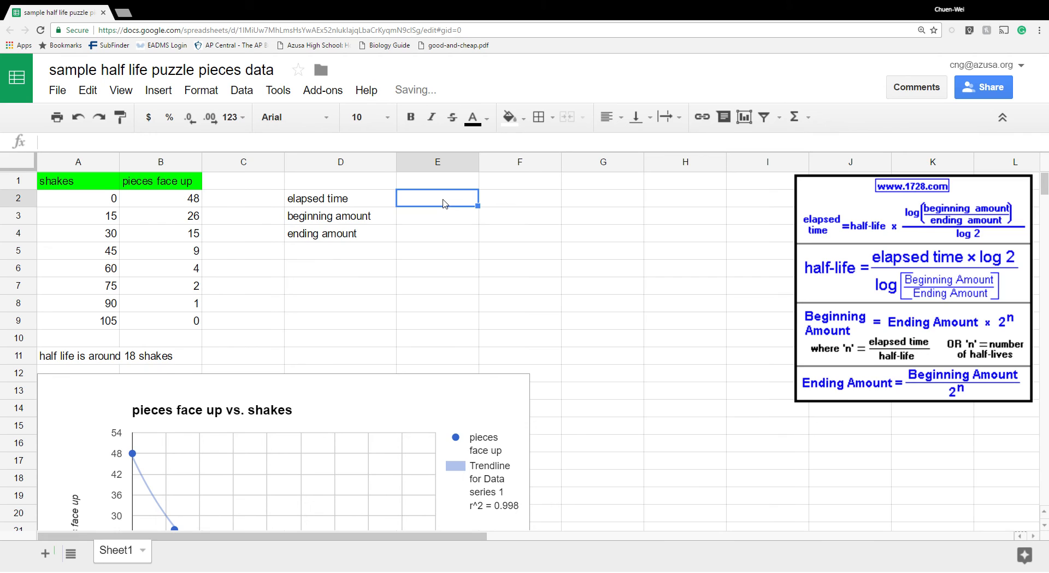
{"action": "type", "text": "t"}
{"action": "left_click", "coordinate": [452, 218]}
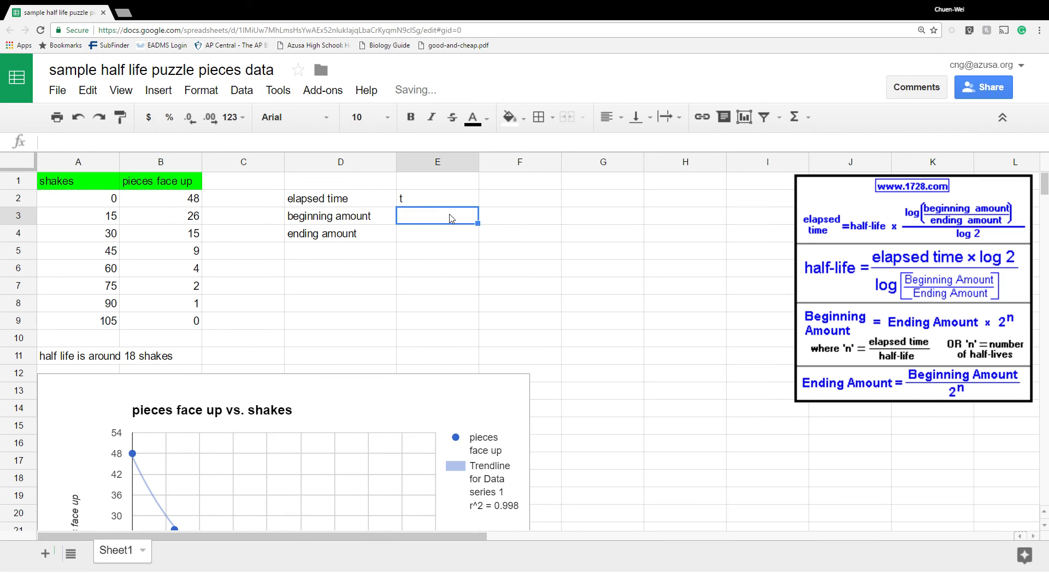
{"action": "type", "text": "N0"}
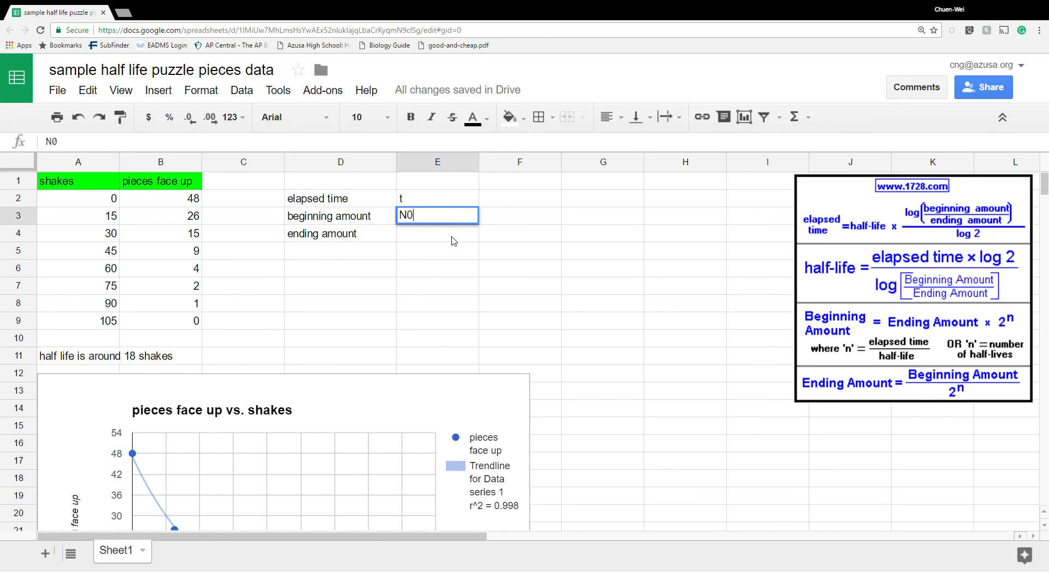
{"action": "left_click", "coordinate": [453, 240]}
{"action": "type", "text": "Nt"}
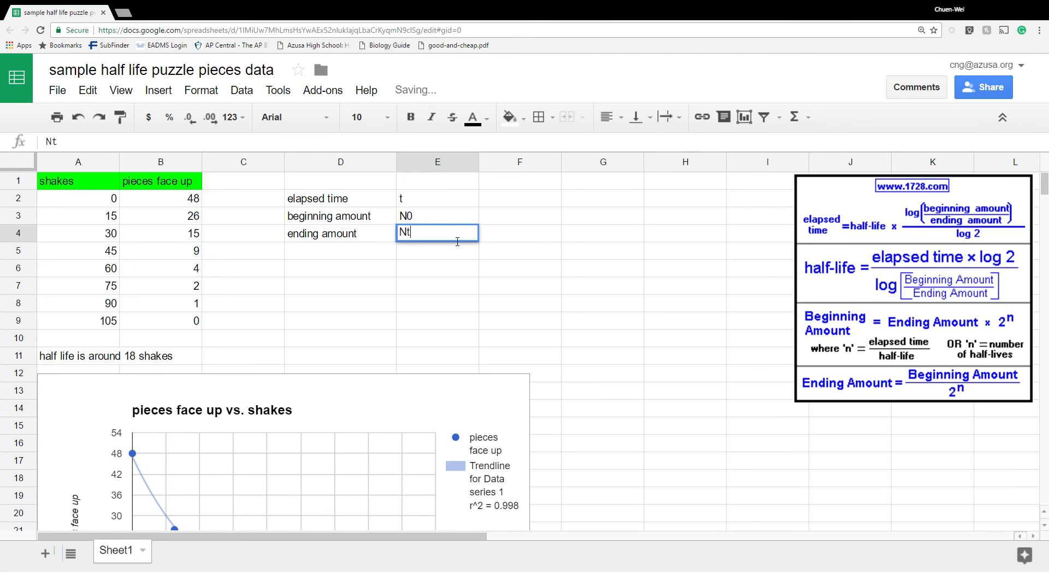
Step: Fill cells F2 to F4 with 15 for elapsed time, 48 for beginning amount and 26 for ending amount
{"action": "left_click", "coordinate": [511, 192]}
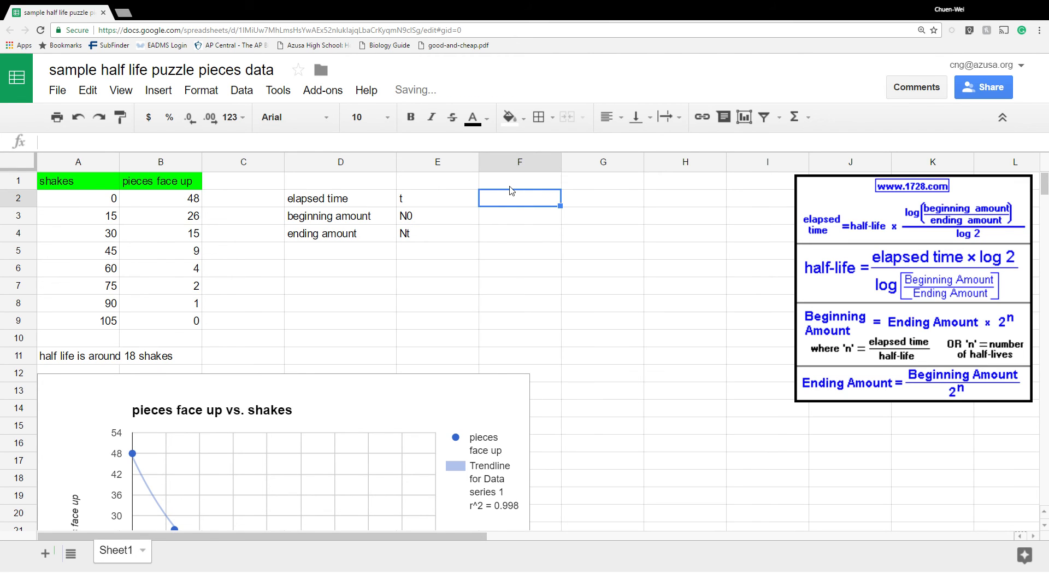
{"action": "left_click", "coordinate": [108, 220]}
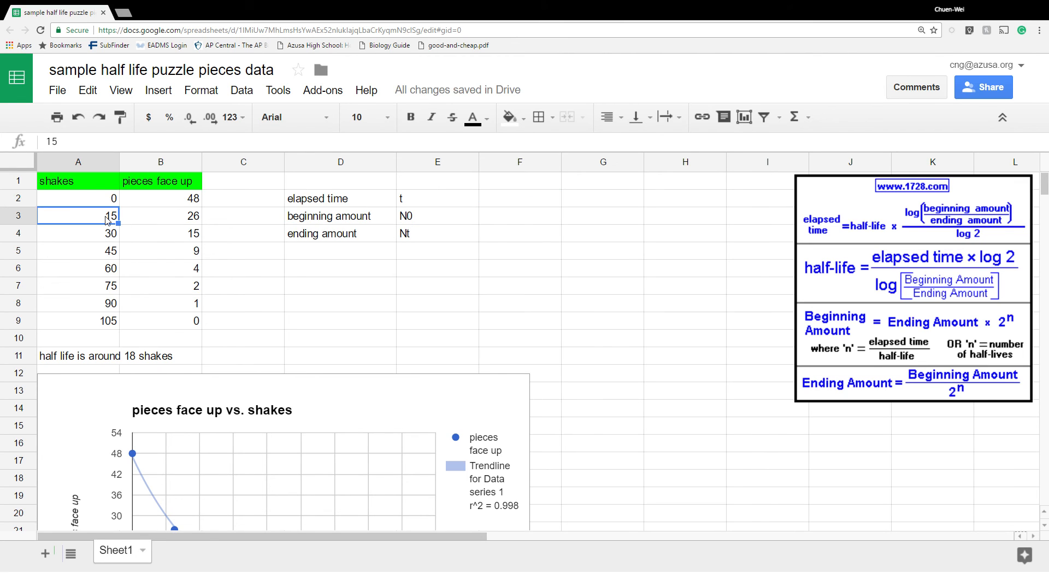
{"action": "left_click", "coordinate": [112, 198]}
{"action": "left_click", "coordinate": [112, 218]}
{"action": "left_click", "coordinate": [185, 204]}
{"action": "left_click", "coordinate": [188, 220]}
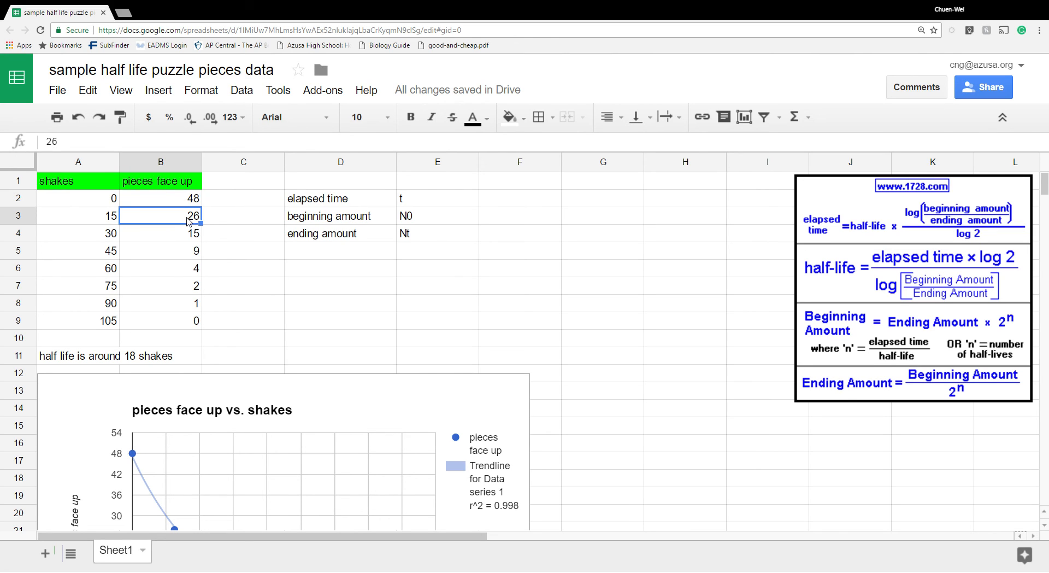
{"action": "left_click", "coordinate": [534, 203]}
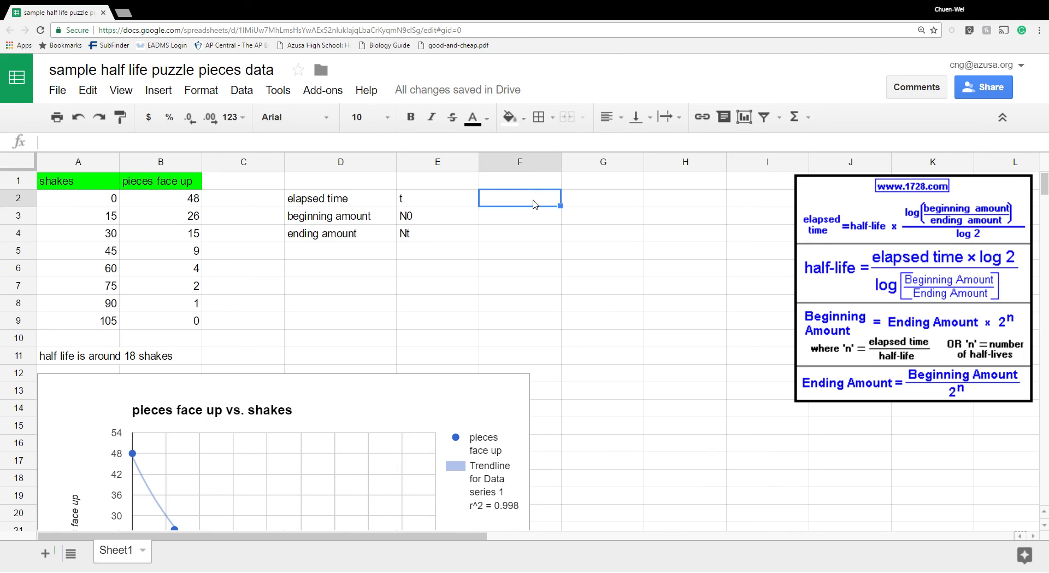
{"action": "type", "text": "15"}
{"action": "left_click", "coordinate": [518, 221]}
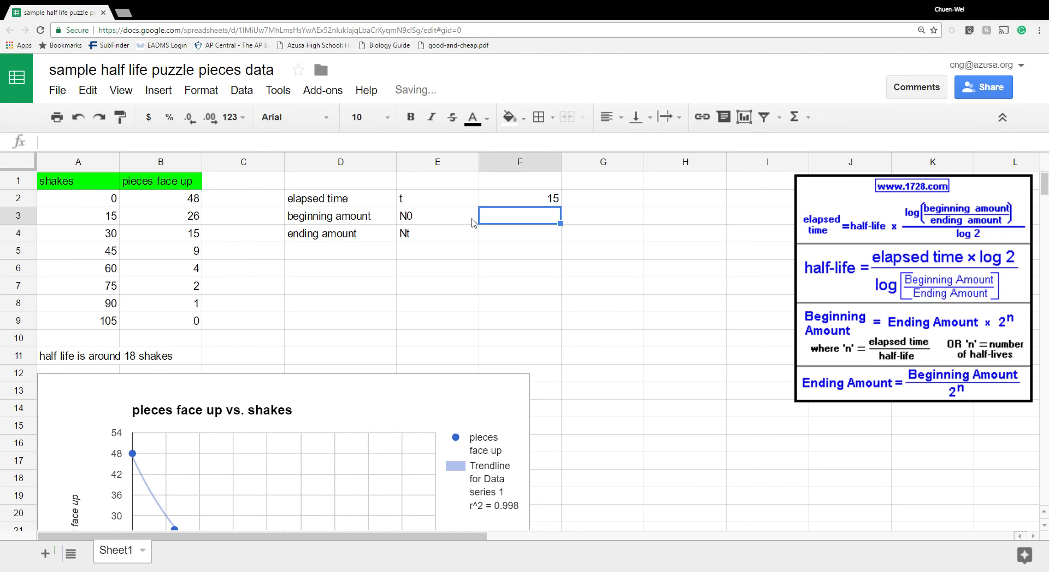
{"action": "type", "text": "48"}
{"action": "key", "text": "Return"}
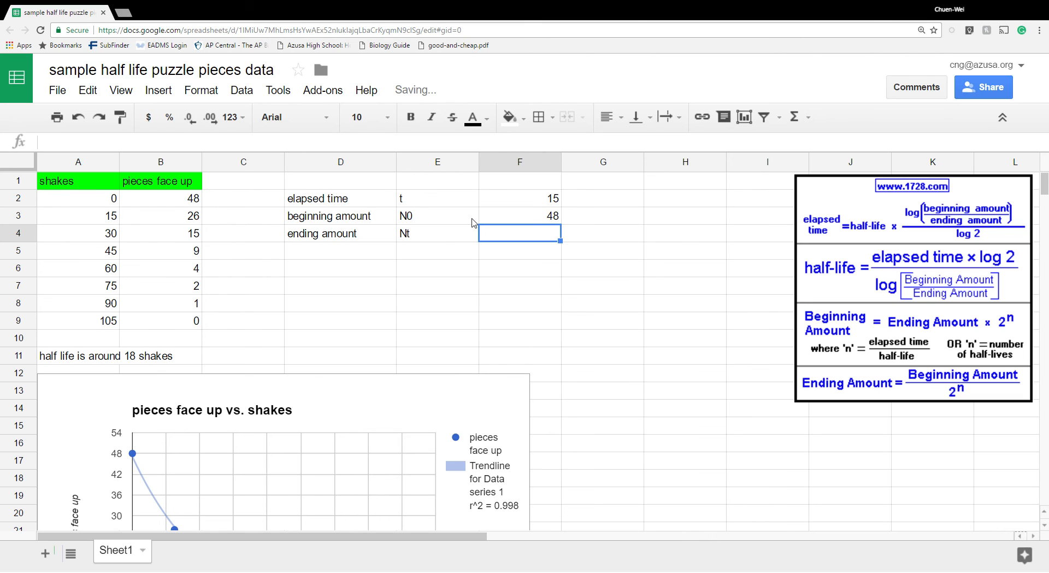
{"action": "type", "text": "26"}
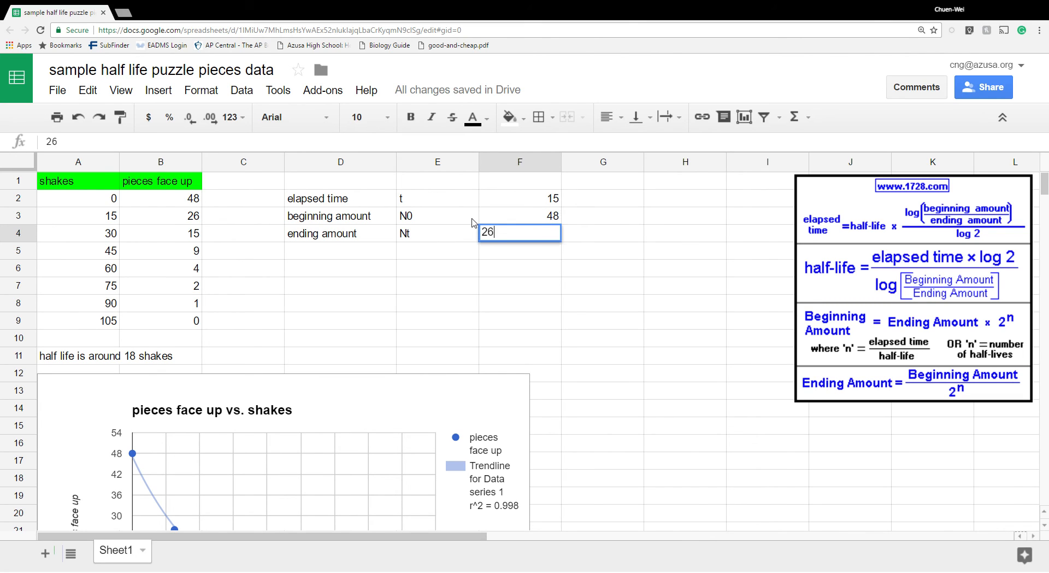
{"action": "key", "text": "Return"}
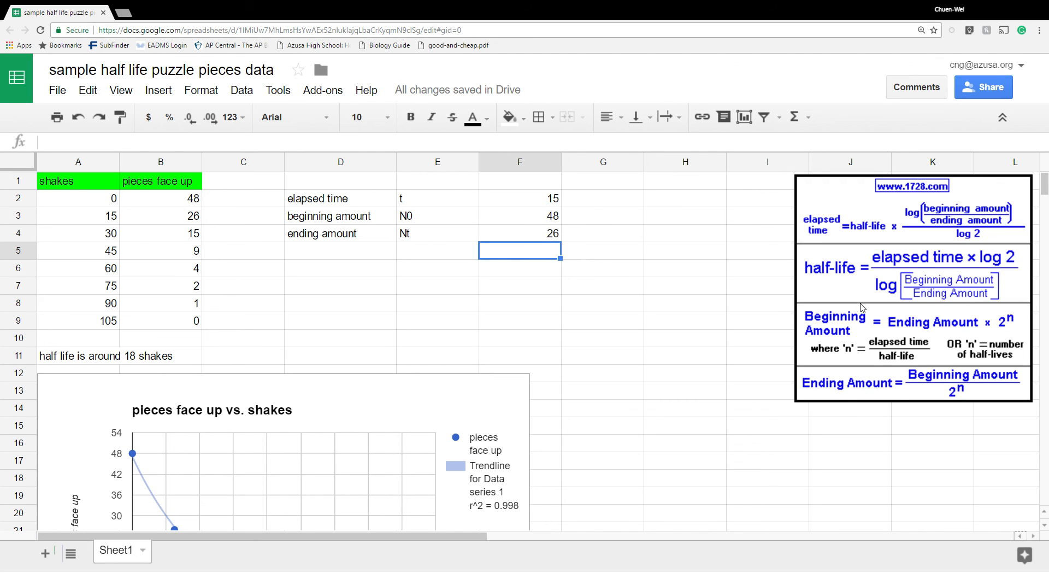
Step: Begin the half-life formula in cell D6 with elapsed time times log 2 as the numerator: =(F2*log(2))/
{"action": "left_click", "coordinate": [330, 267]}
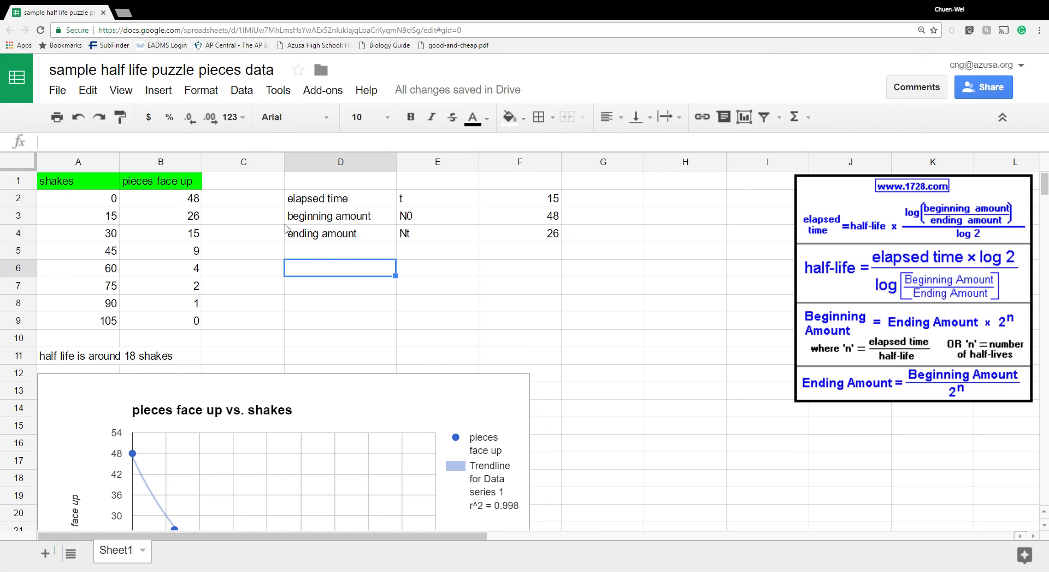
{"action": "type", "text": "="}
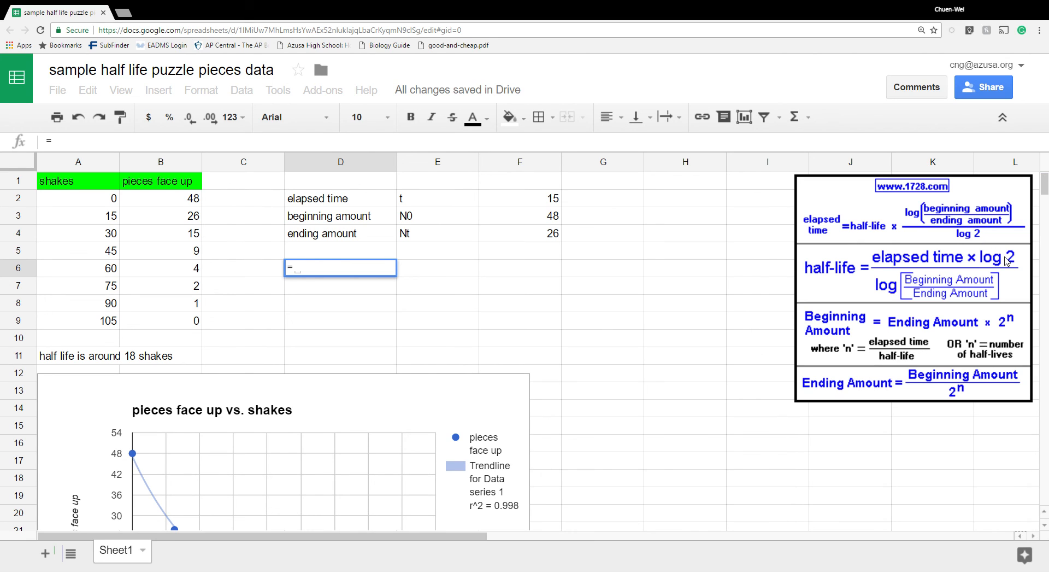
{"action": "type", "text": "("}
{"action": "left_click", "coordinate": [548, 203]}
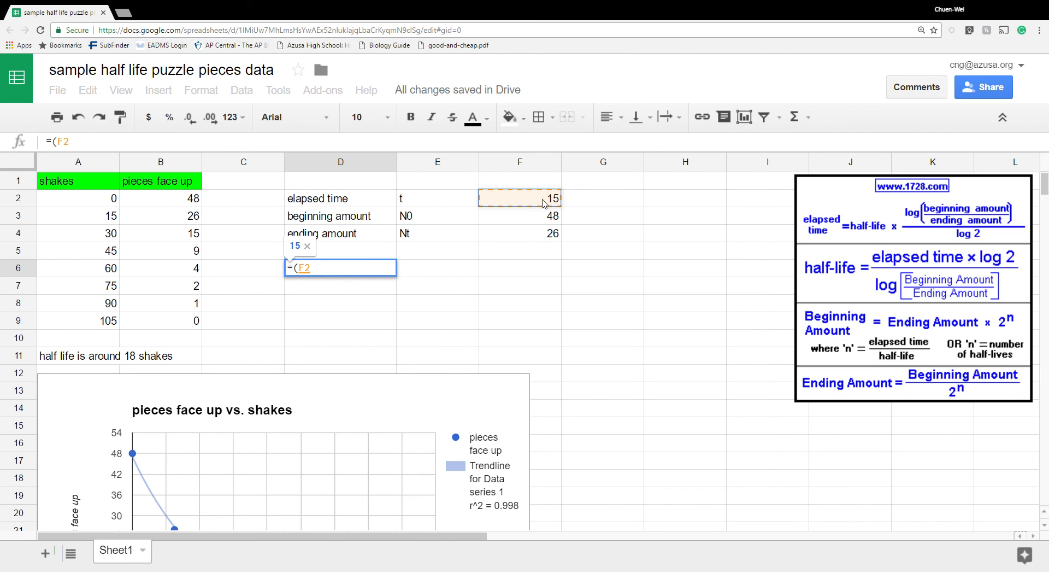
{"action": "type", "text": "*"}
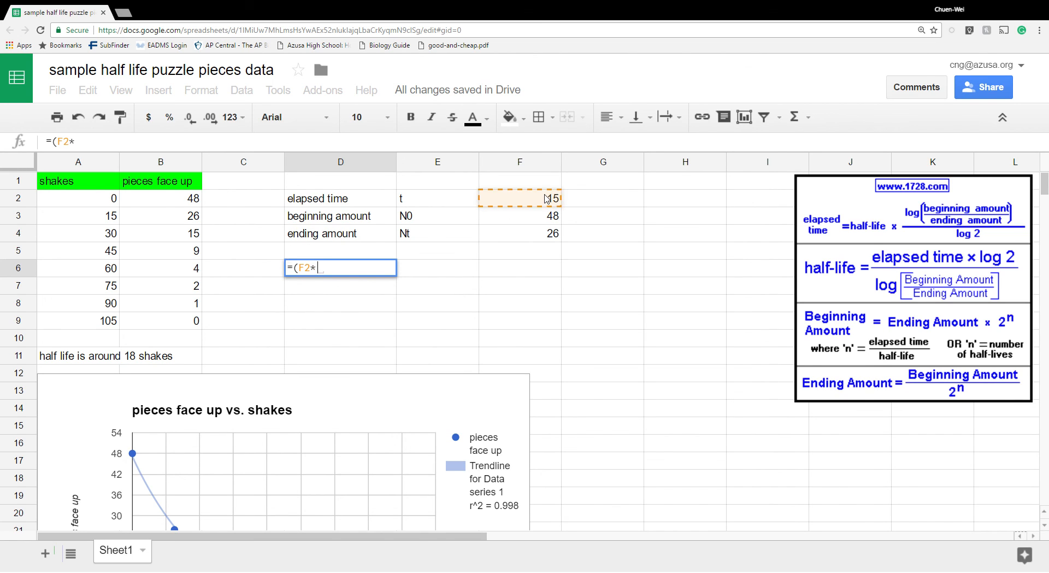
{"action": "type", "text": "log"}
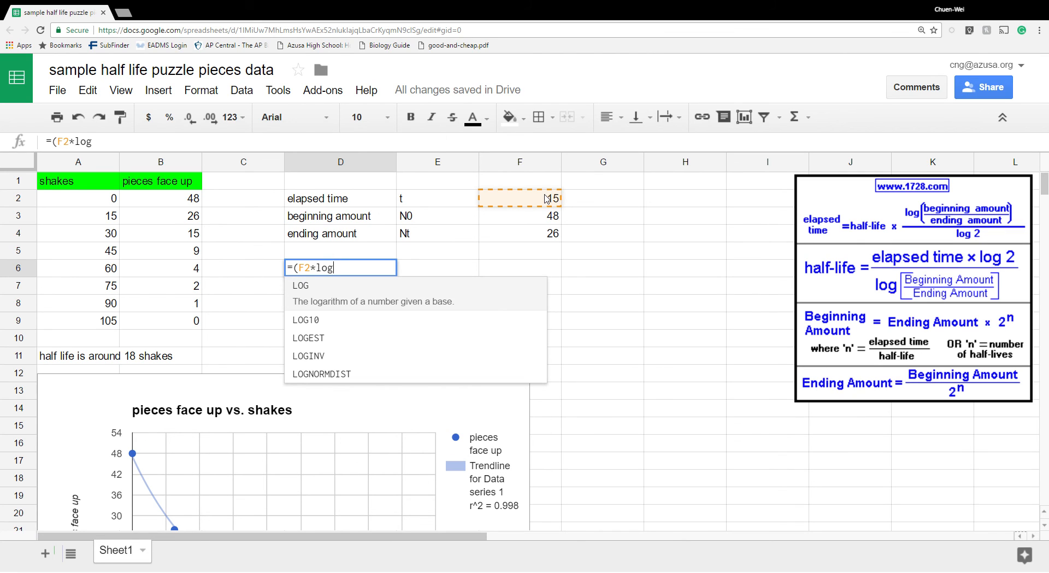
{"action": "type", "text": "("}
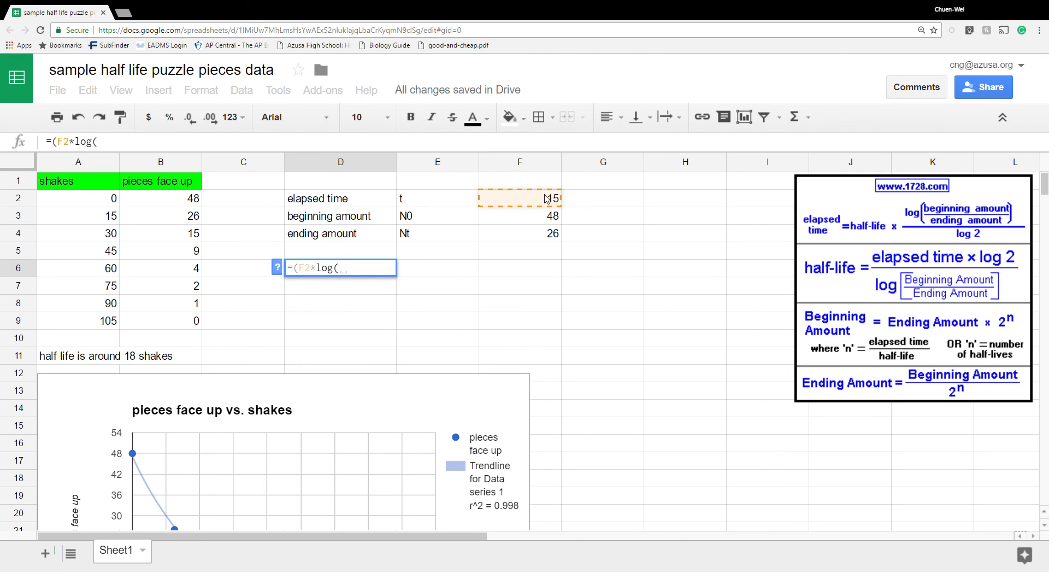
{"action": "type", "text": "2)"}
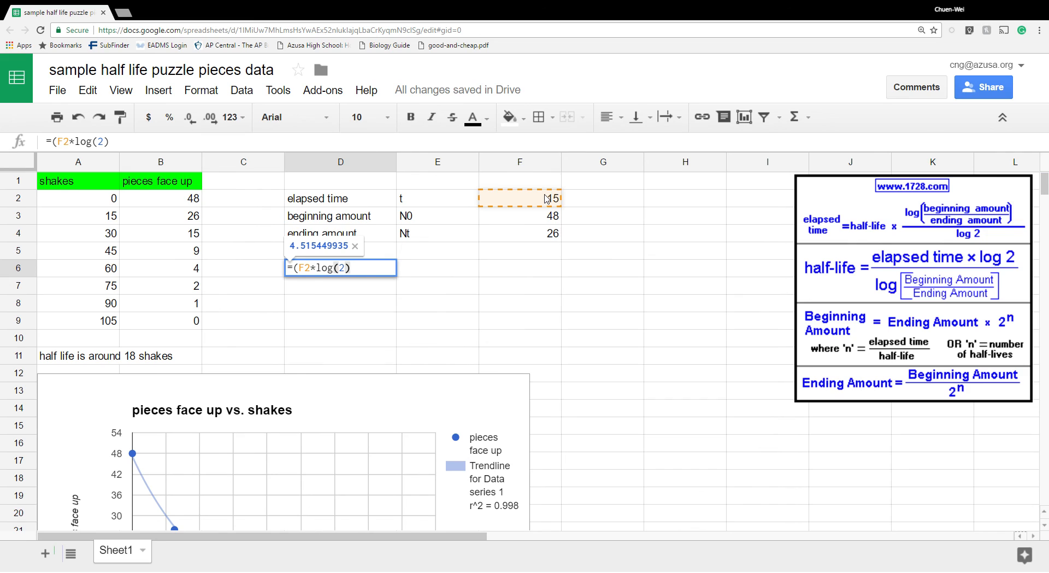
{"action": "type", "text": ")/"}
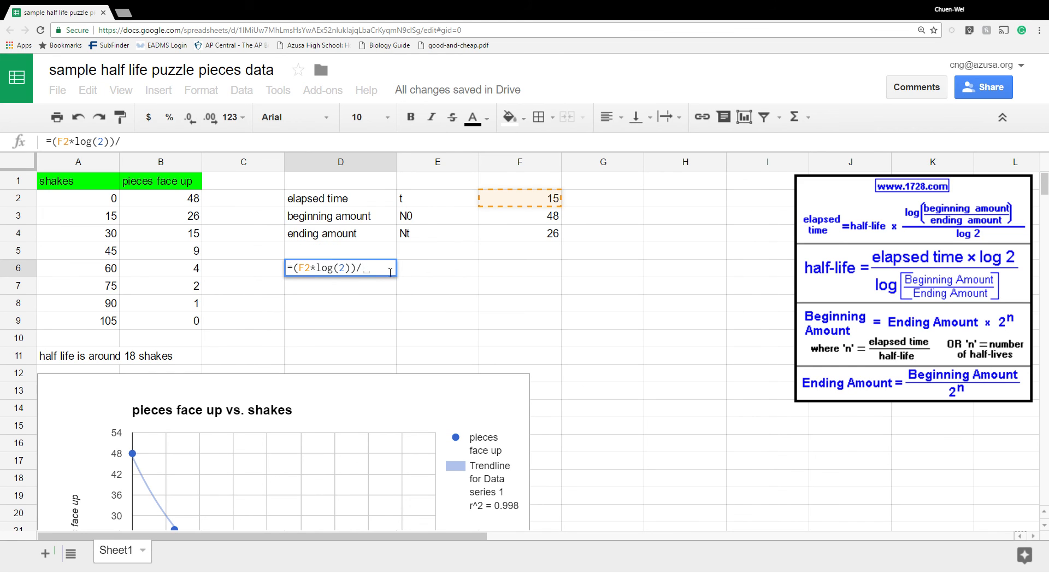
Step: Complete the D6 formula with the denominator (log(F3/F4)), dividing the beginning amount by the ending amount inside the logarithm
{"action": "type", "text": "(log"}
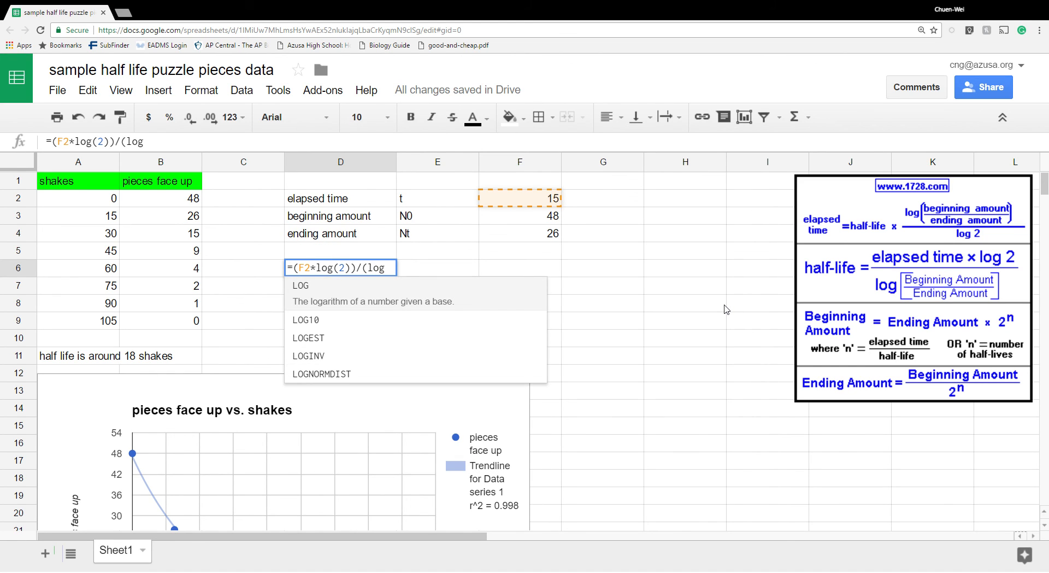
{"action": "type", "text": "("}
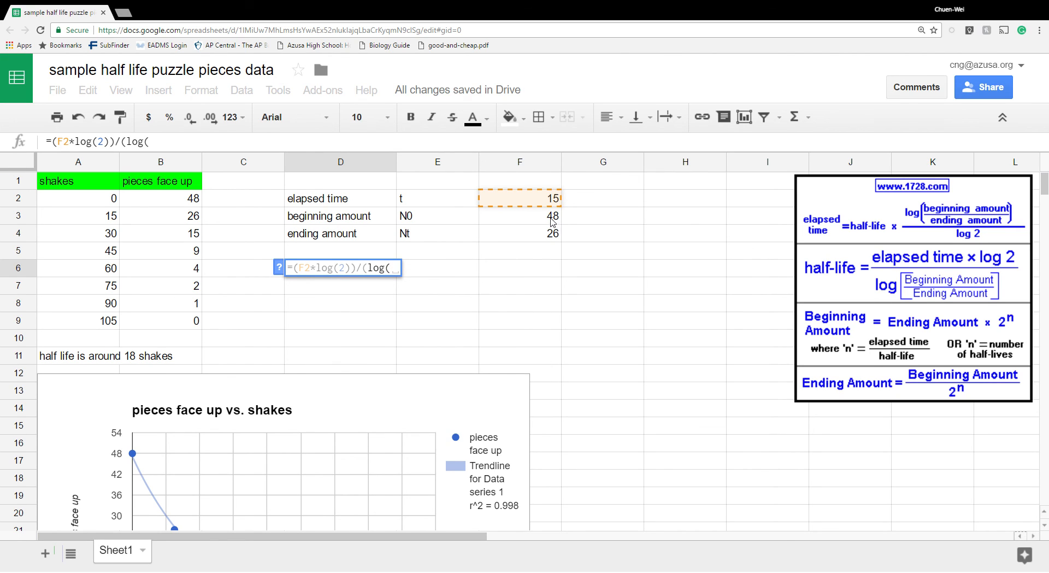
{"action": "left_click", "coordinate": [553, 222]}
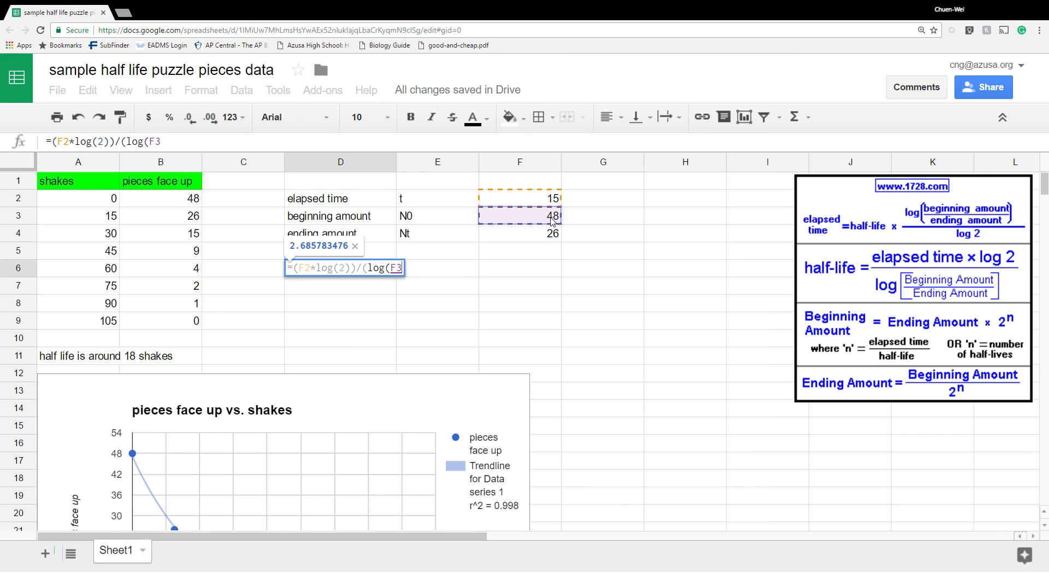
{"action": "type", "text": "/"}
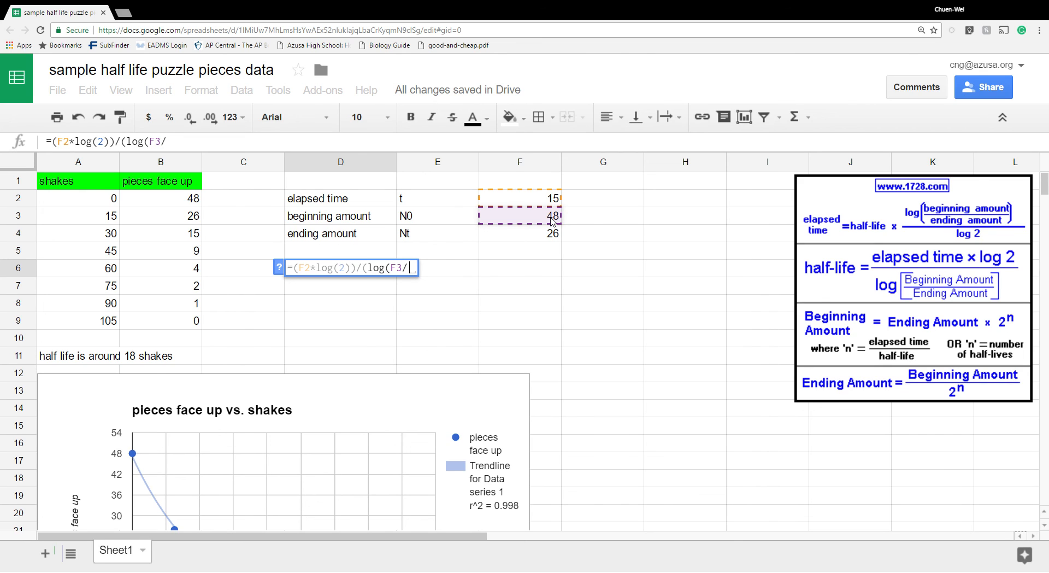
{"action": "left_click", "coordinate": [554, 241]}
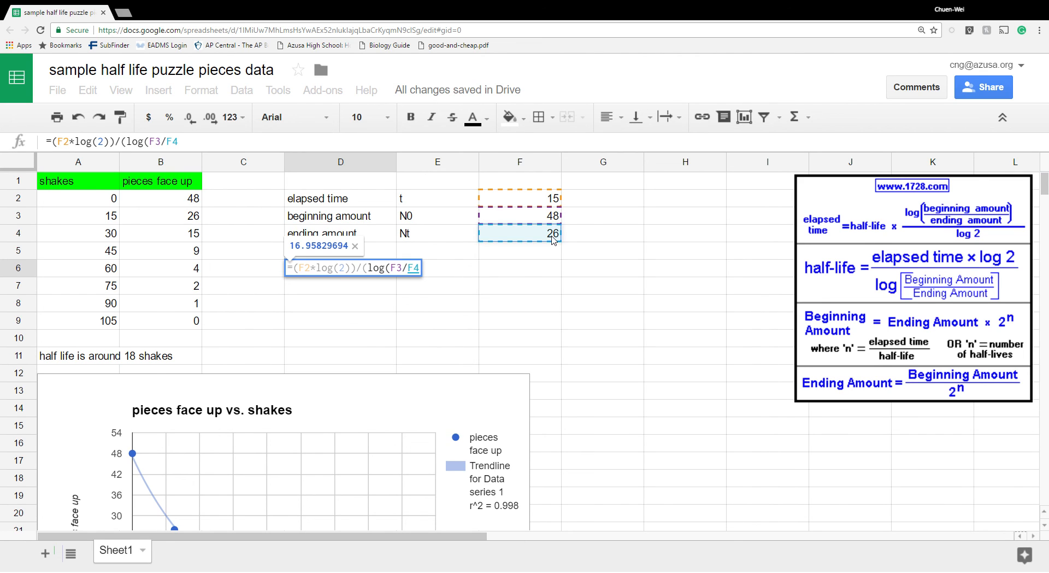
{"action": "type", "text": ")"}
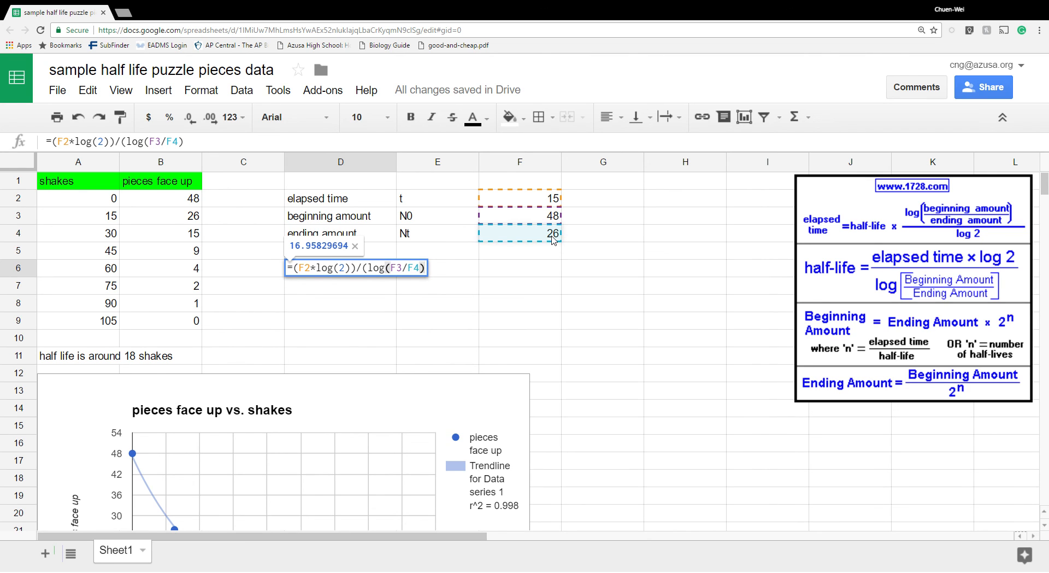
{"action": "key", "text": "Return"}
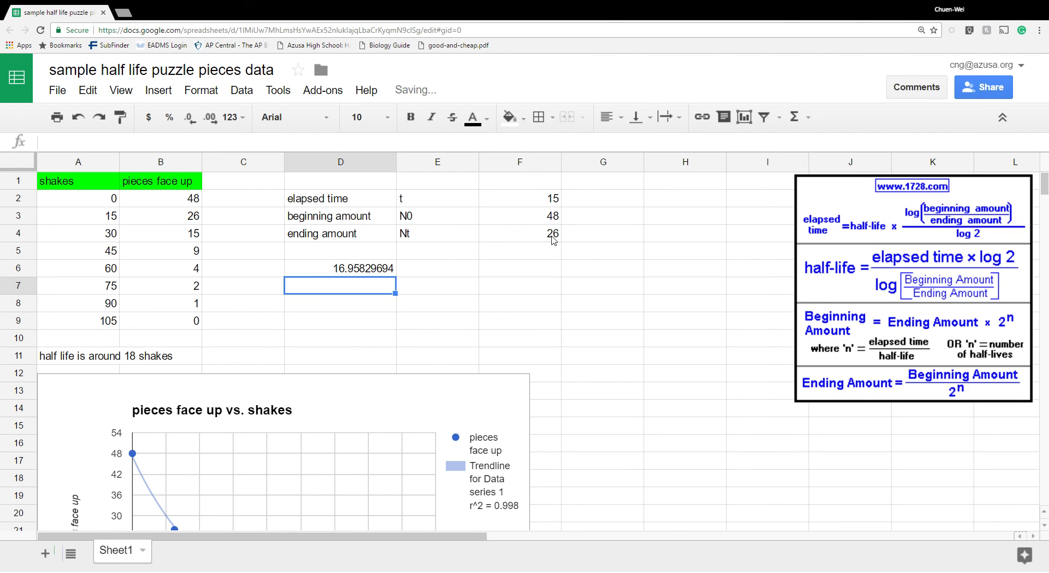
{"action": "left_click", "coordinate": [386, 272]}
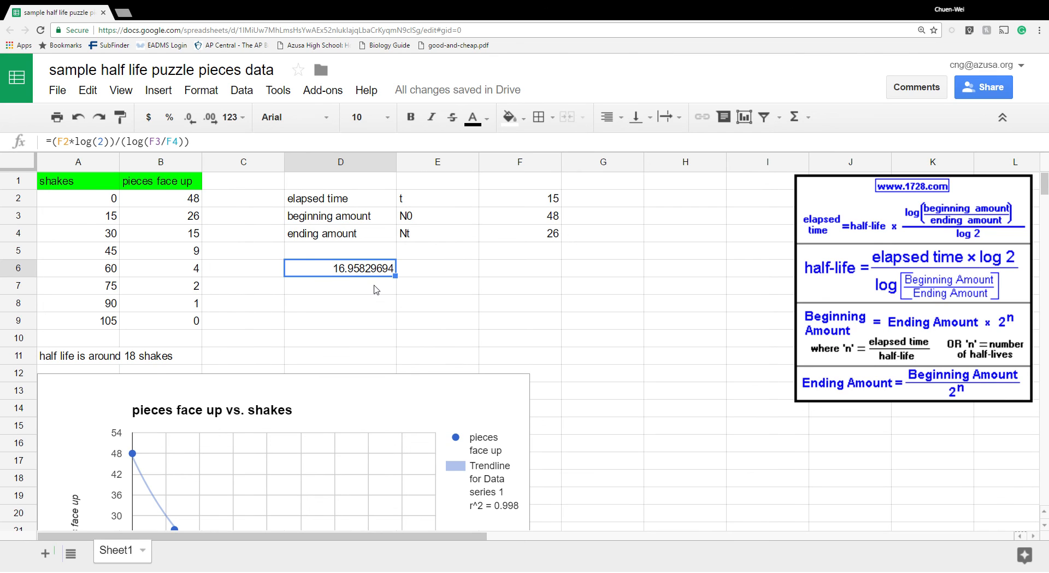
Step: Reword the half-life note in cell A11 to "half life is 17 shakes"
{"action": "left_click", "coordinate": [165, 359]}
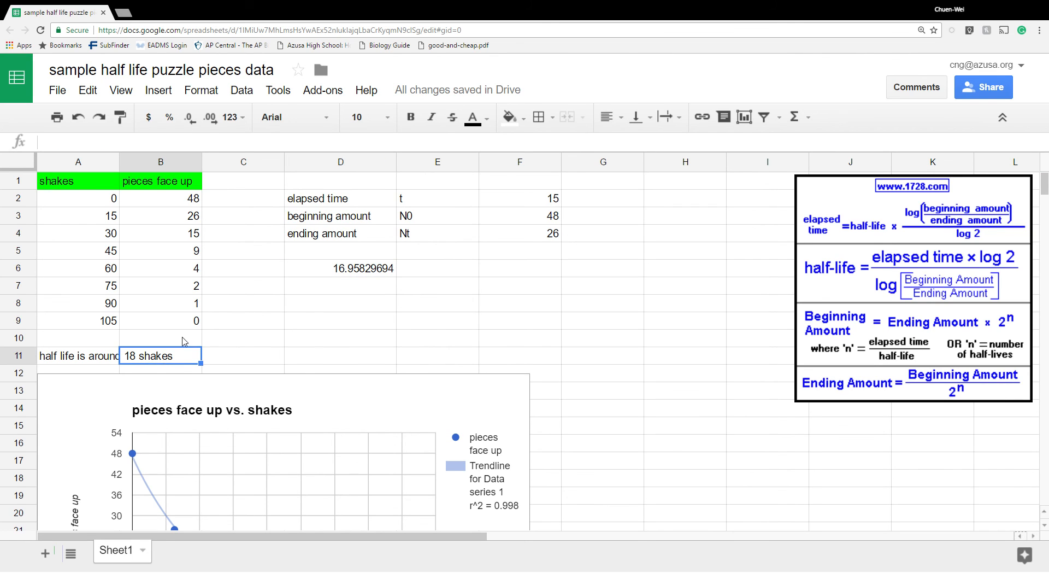
{"action": "left_click", "coordinate": [96, 355]}
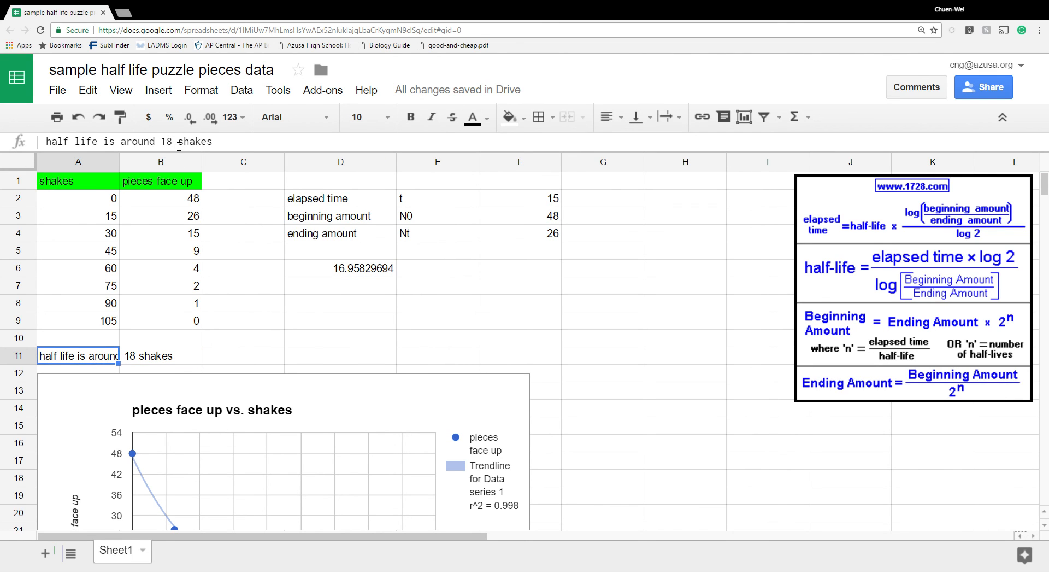
{"action": "left_click", "coordinate": [172, 144]}
{"action": "key", "text": "BackSpace"}
{"action": "key", "text": "BackSpace"}
{"action": "key", "text": "BackSpace"}
{"action": "key", "text": "BackSpace"}
{"action": "key", "text": "BackSpace"}
{"action": "key", "text": "BackSpace"}
{"action": "key", "text": "BackSpace"}
{"action": "key", "text": "BackSpace"}
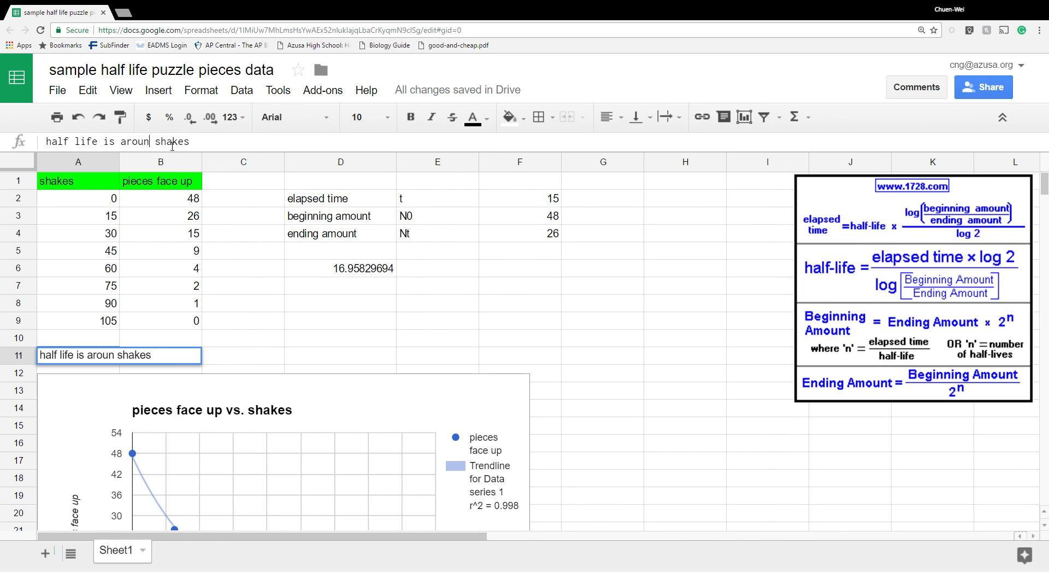
{"action": "key", "text": "BackSpace"}
{"action": "type", "text": "17"}
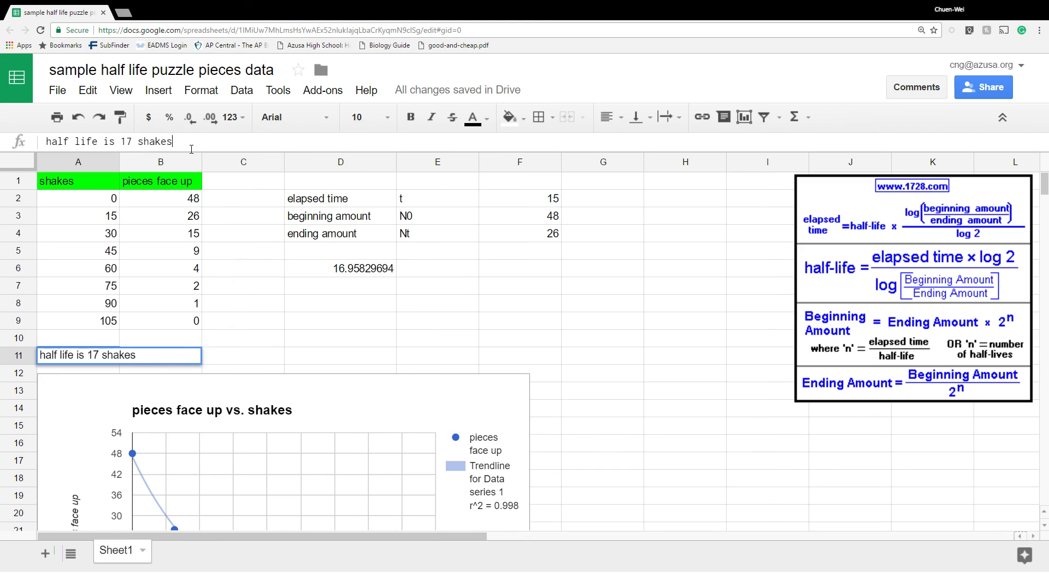
{"action": "left_click", "coordinate": [313, 335]}
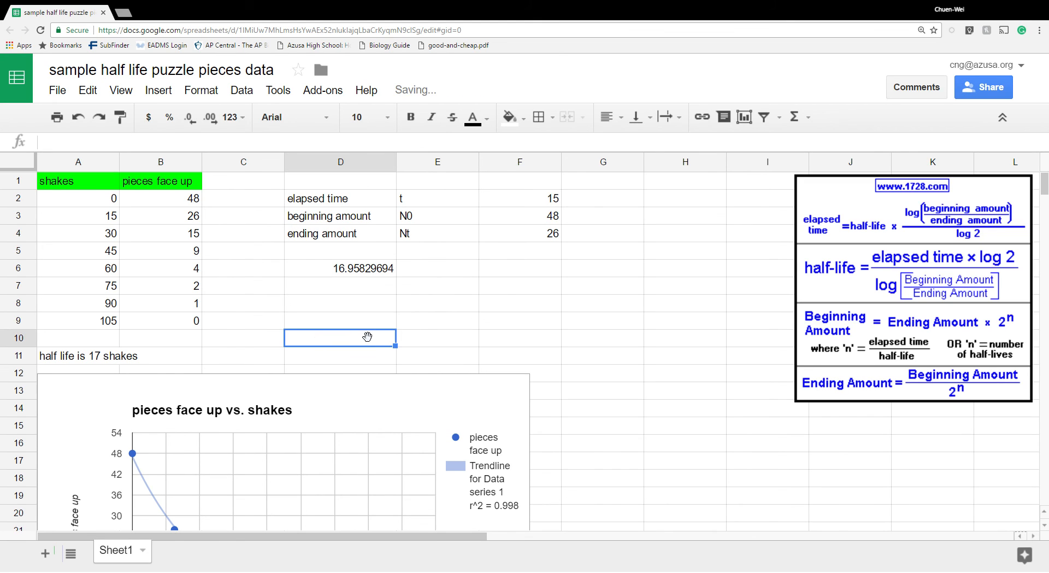